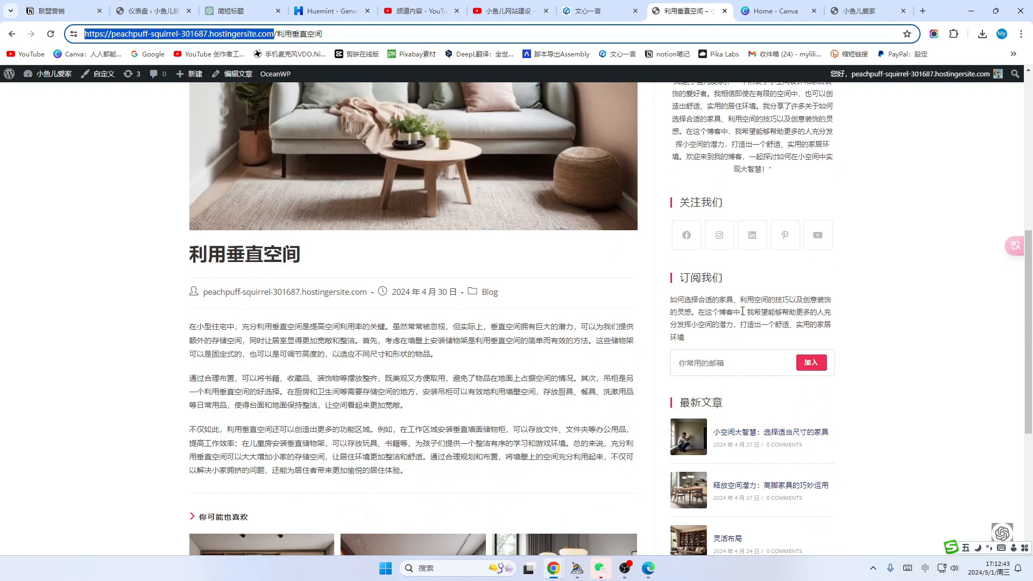
Step: Examine the blog post 利用垂直空间 with its meta line and sidebar, along with the site's home page
scroll(743, 311, down, 2)
scroll(773, 360, up, 5)
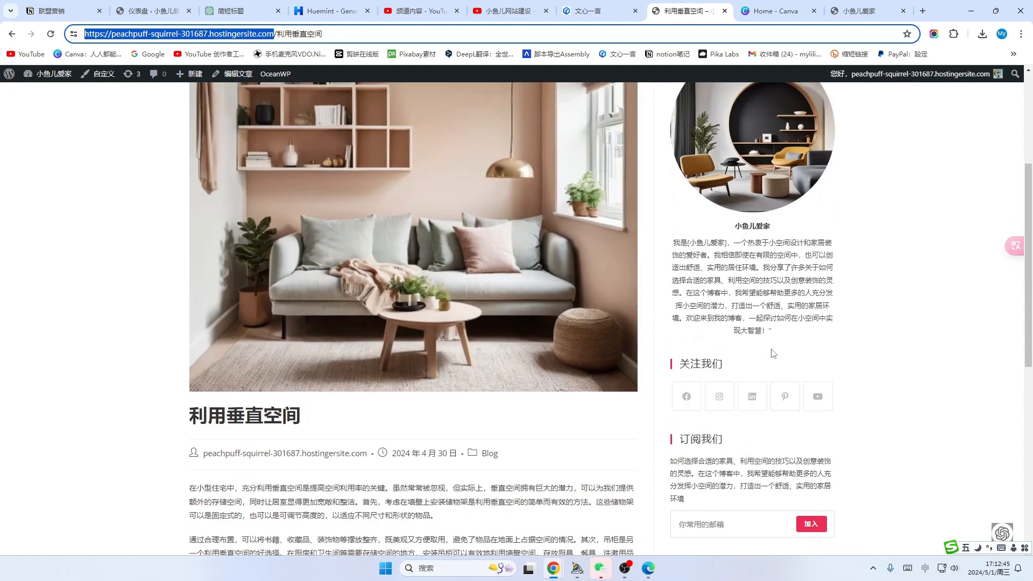
scroll(773, 353, up, 4)
scroll(776, 382, down, 4)
scroll(775, 382, down, 4)
scroll(775, 377, up, 7)
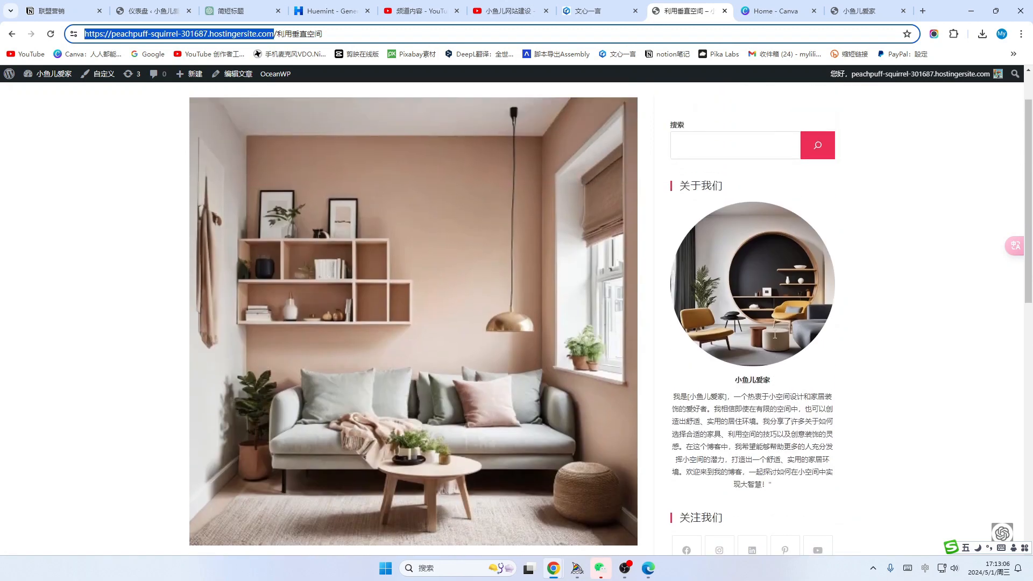
scroll(775, 281, down, 2)
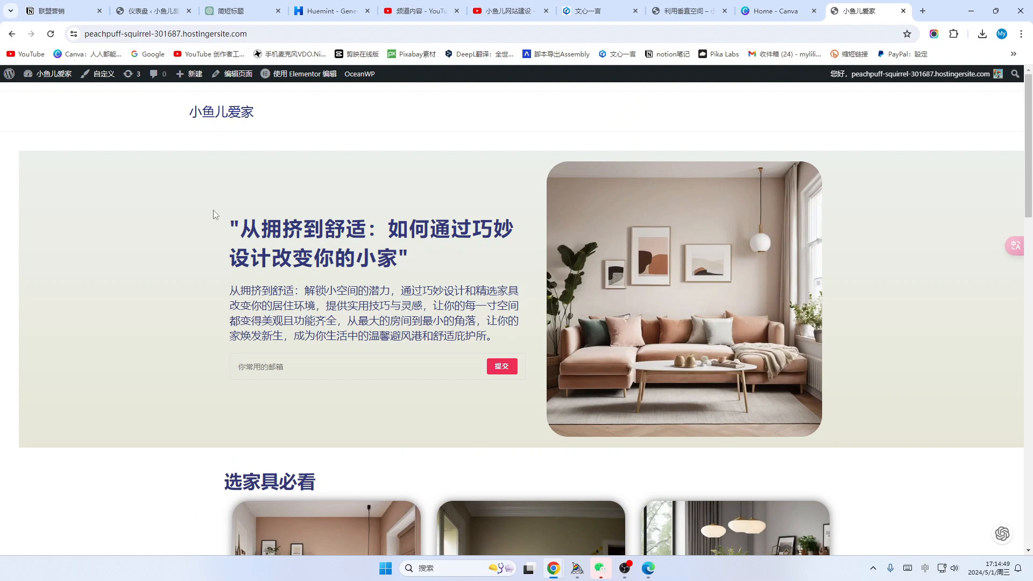
scroll(231, 245, down, 2)
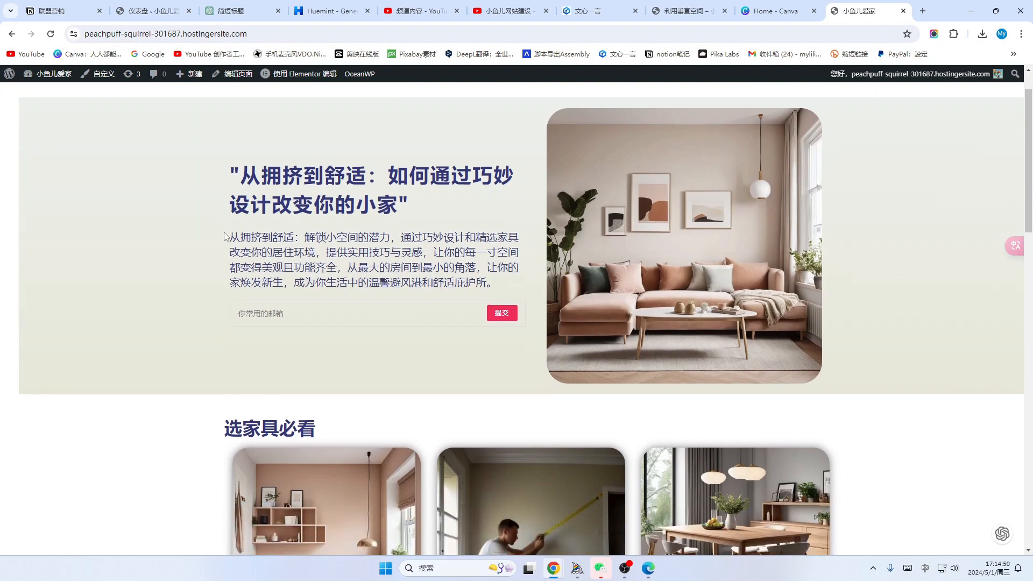
scroll(248, 279, up, 2)
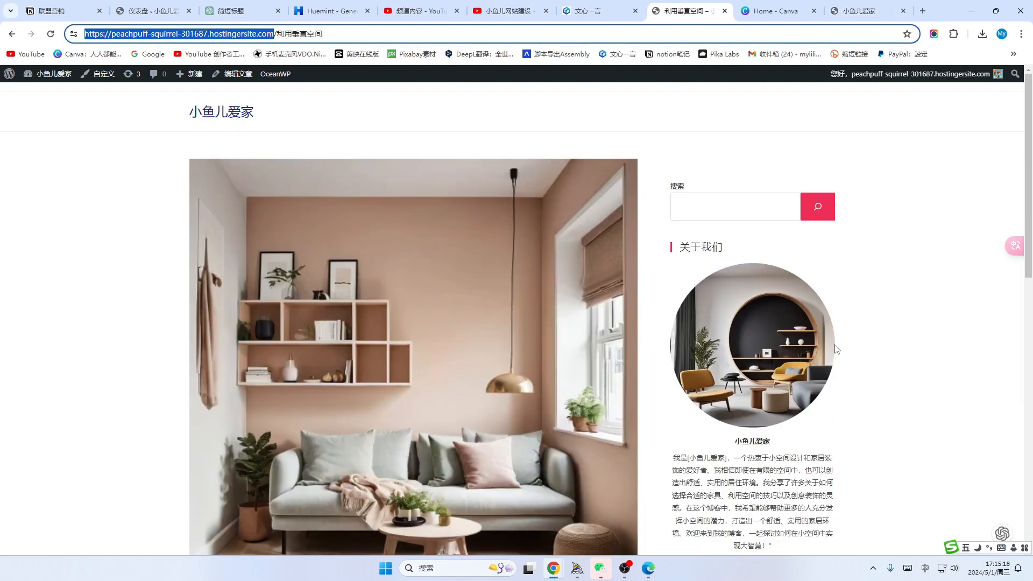
scroll(838, 349, down, 9)
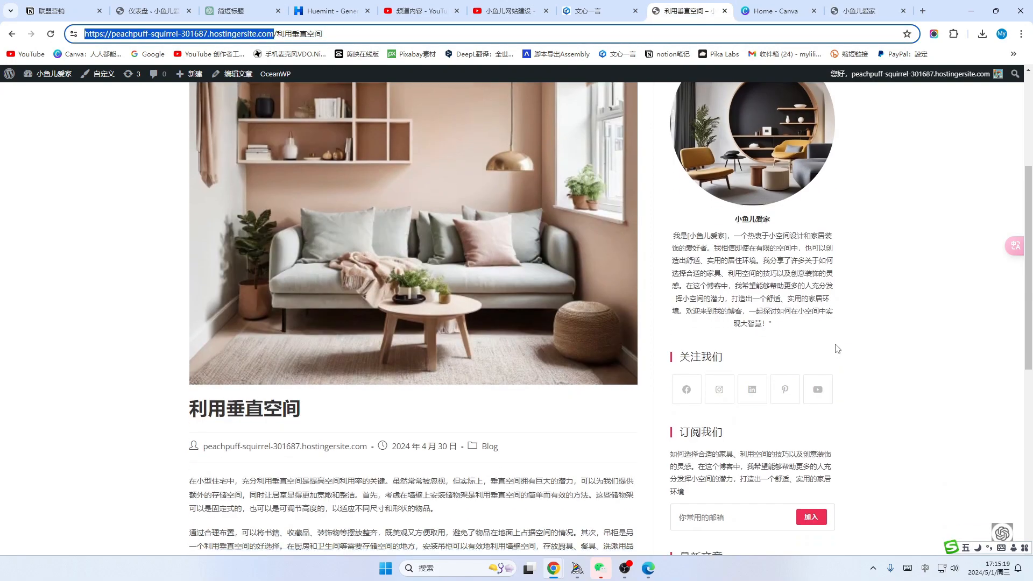
scroll(838, 349, up, 4)
scroll(837, 349, down, 1)
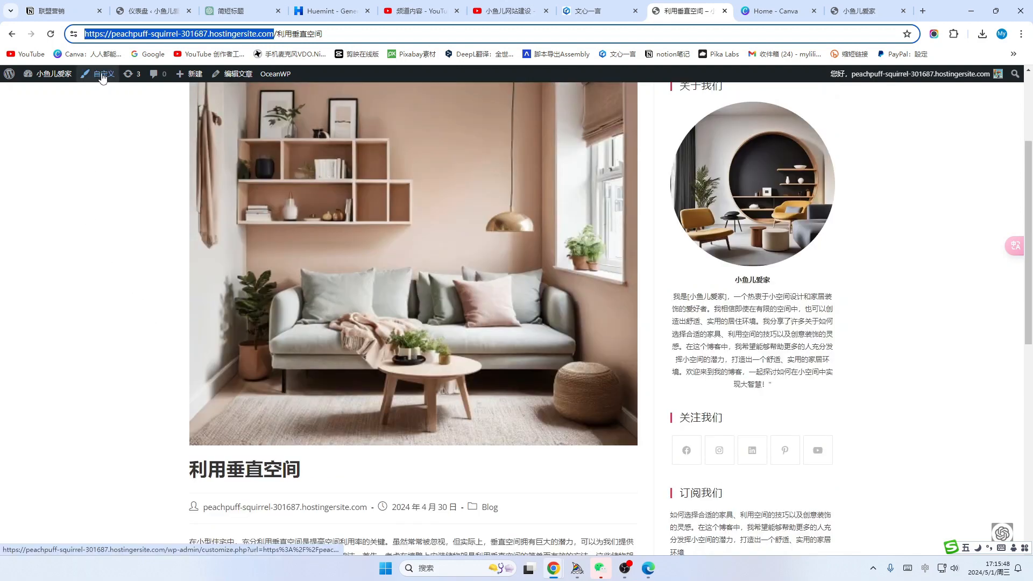
Step: Open the single-post settings (单篇文章子) of the blog section in the theme customizer
click(103, 78)
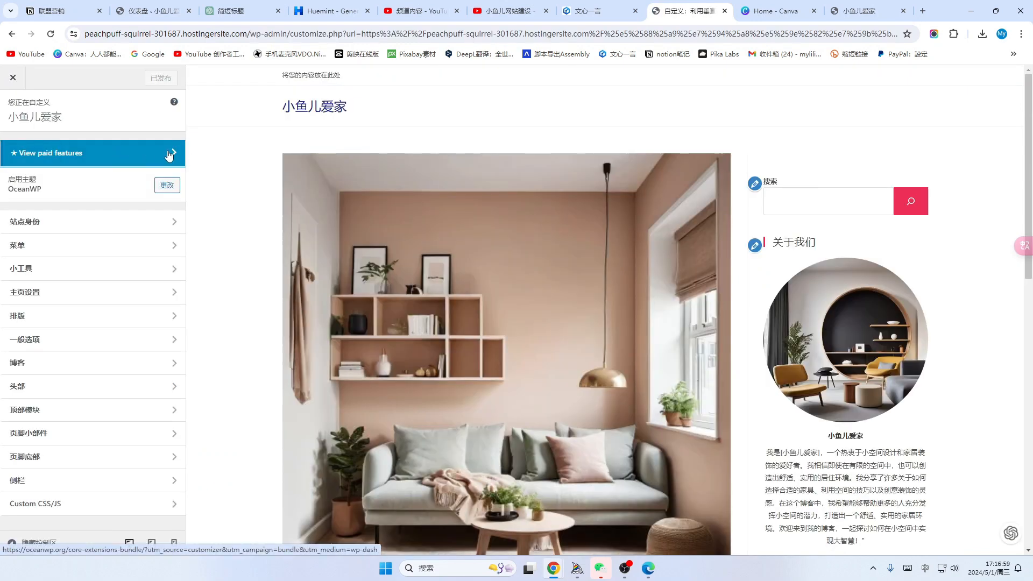
click(151, 155)
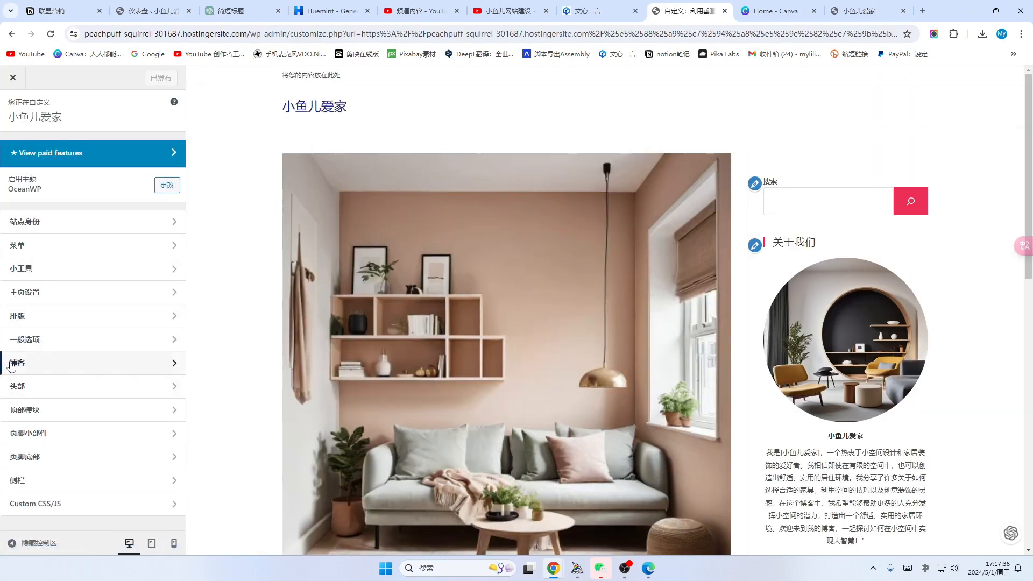
click(168, 364)
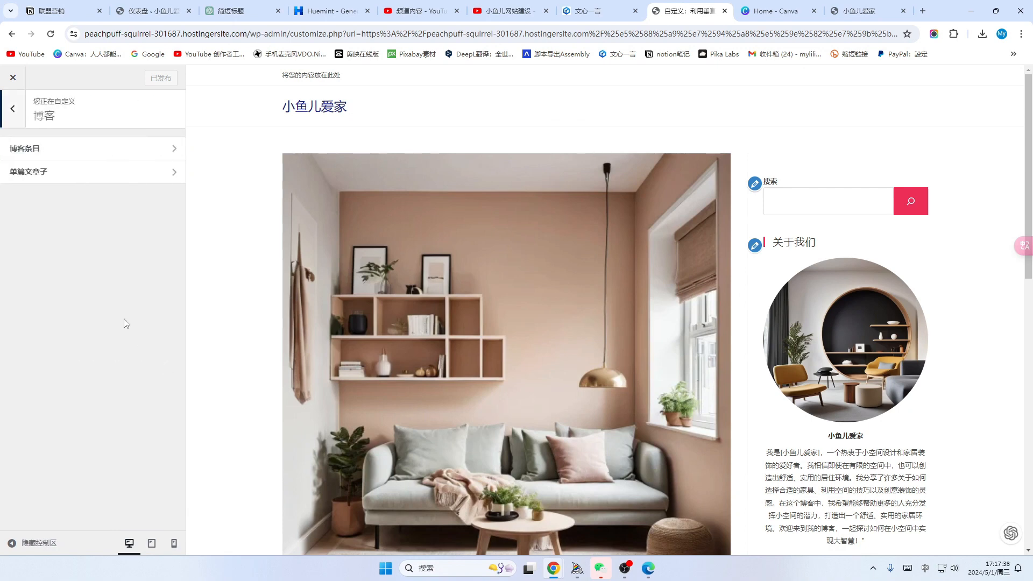
click(148, 179)
Step: In the single post's Meta elements, hide the date (日期) and enable Modified Date
scroll(72, 265, down, 10)
scroll(71, 265, down, 1)
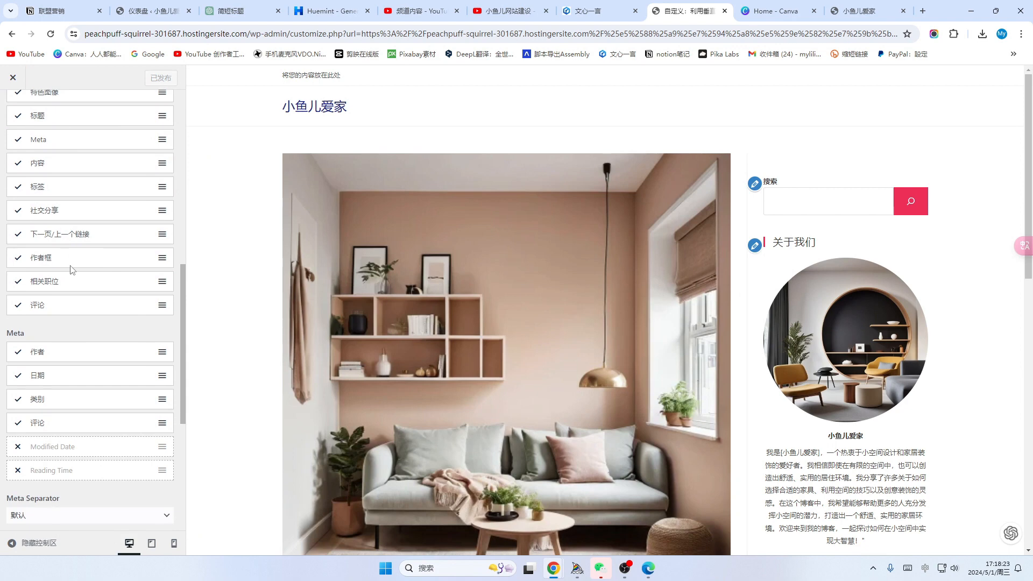
scroll(71, 269, down, 2)
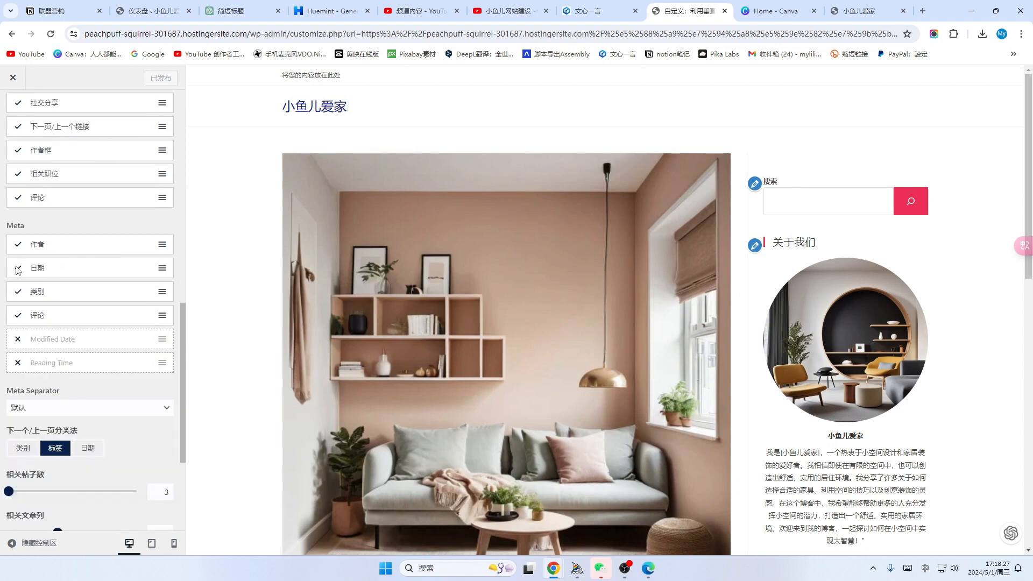
click(18, 268)
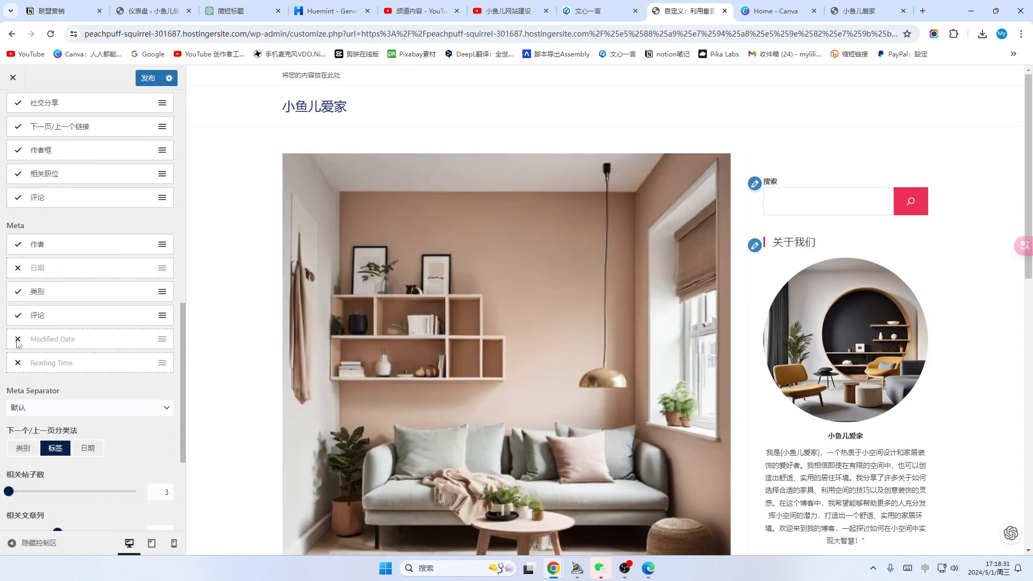
click(17, 339)
Step: Check the post's meta line in the preview and publish the customizer changes
scroll(586, 377, down, 2)
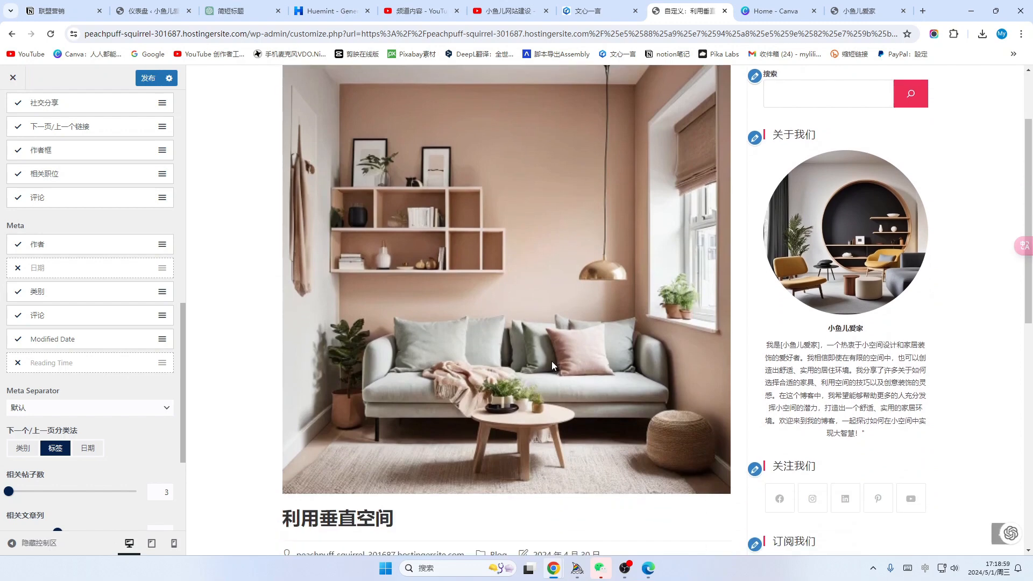
scroll(551, 365, down, 1)
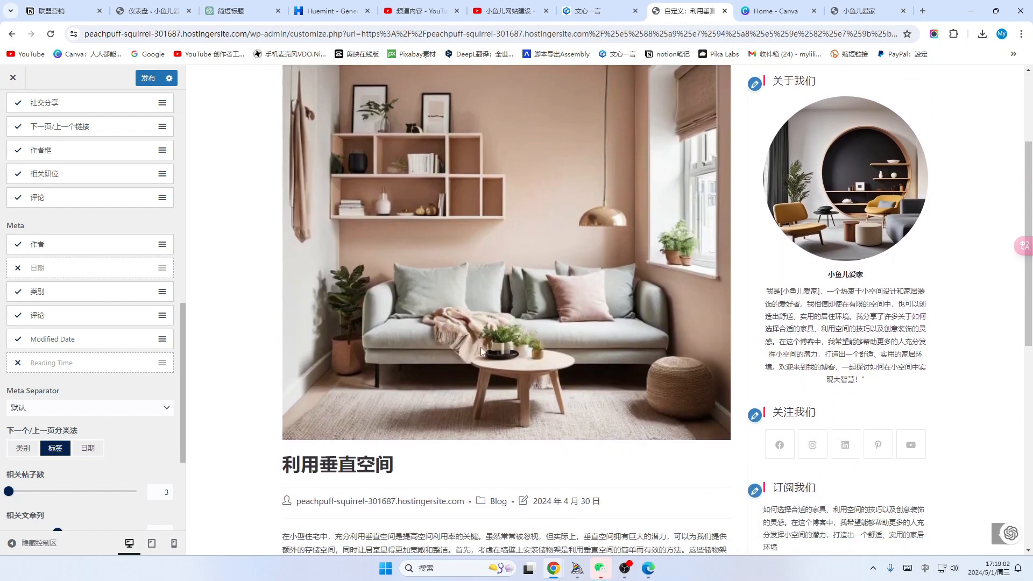
scroll(493, 327, down, 1)
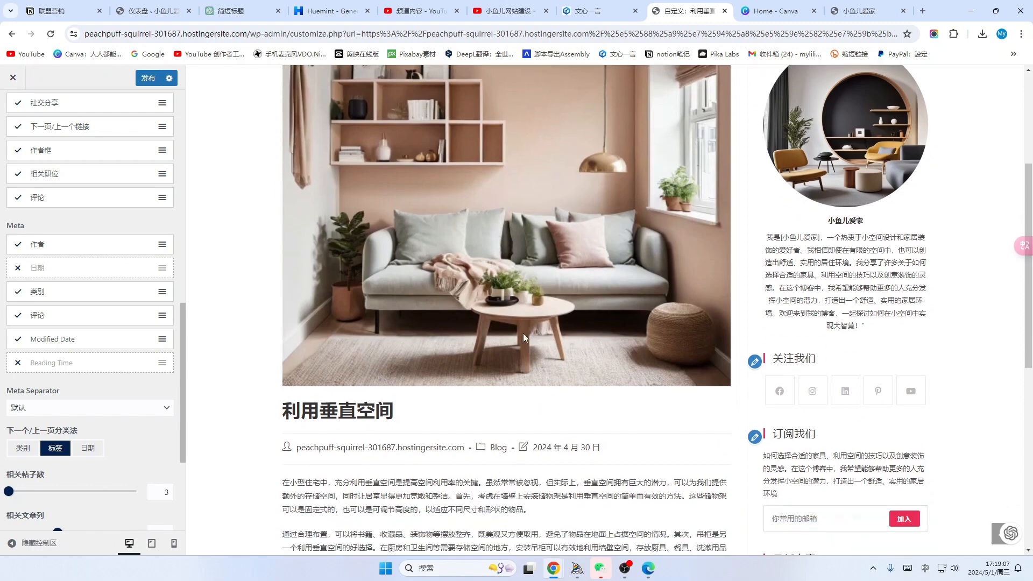
scroll(523, 334, down, 2)
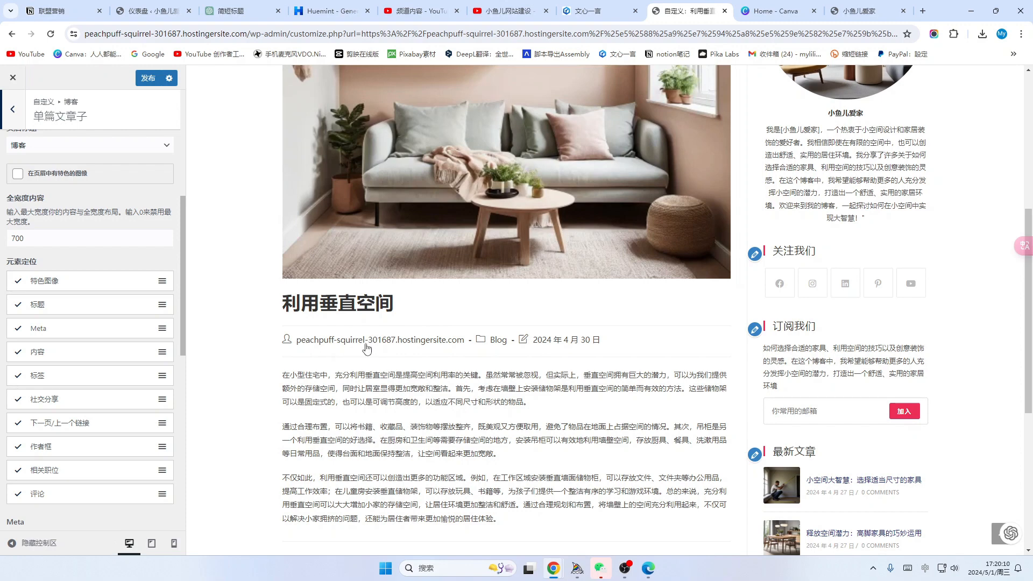
scroll(364, 347, up, 1)
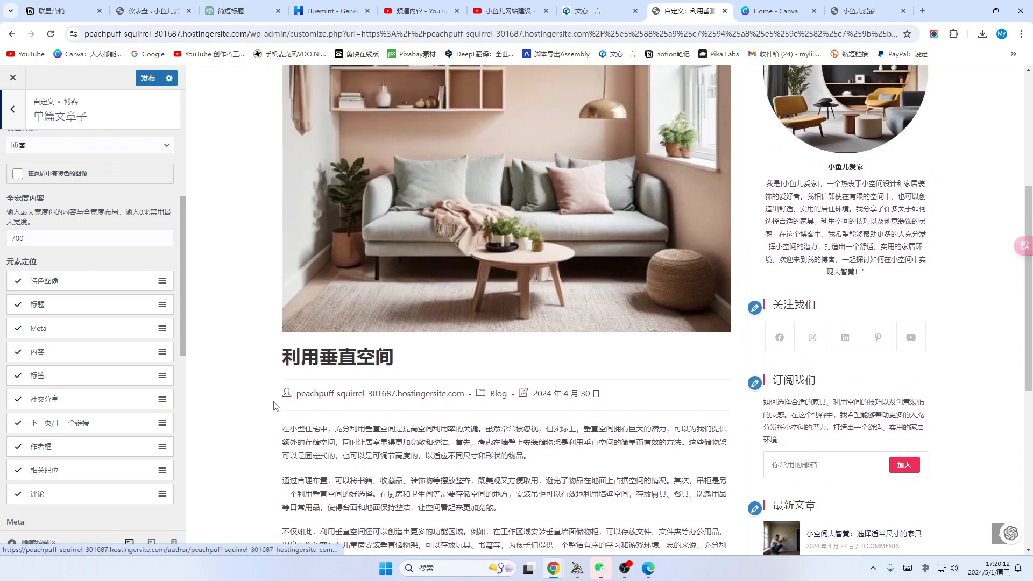
scroll(249, 371, up, 2)
click(146, 79)
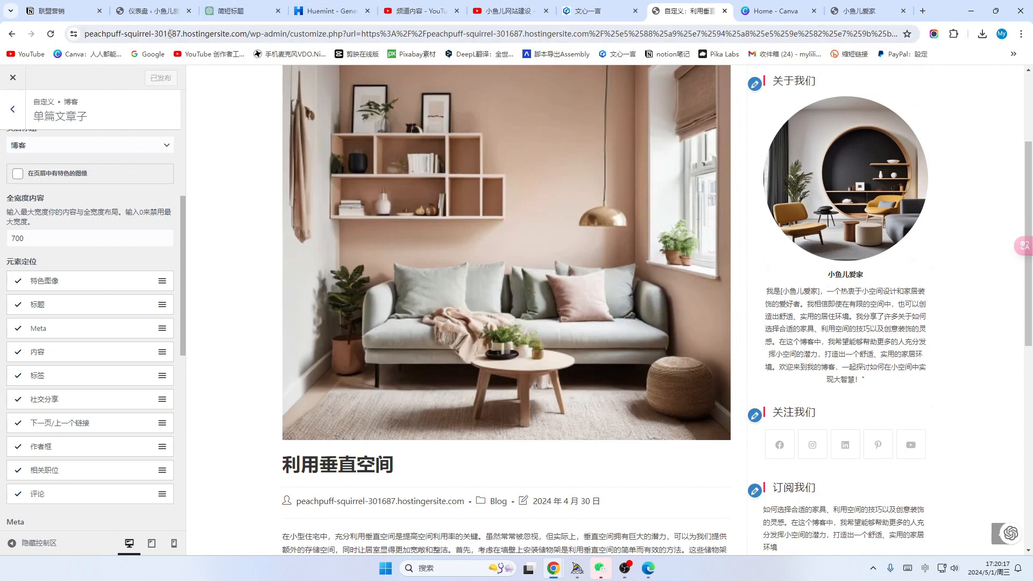
Step: Copy the site address up to /wp-admin/ and open the WordPress dashboard with it in a new tab
drag(291, 34, 70, 38)
key(ctrl+c)
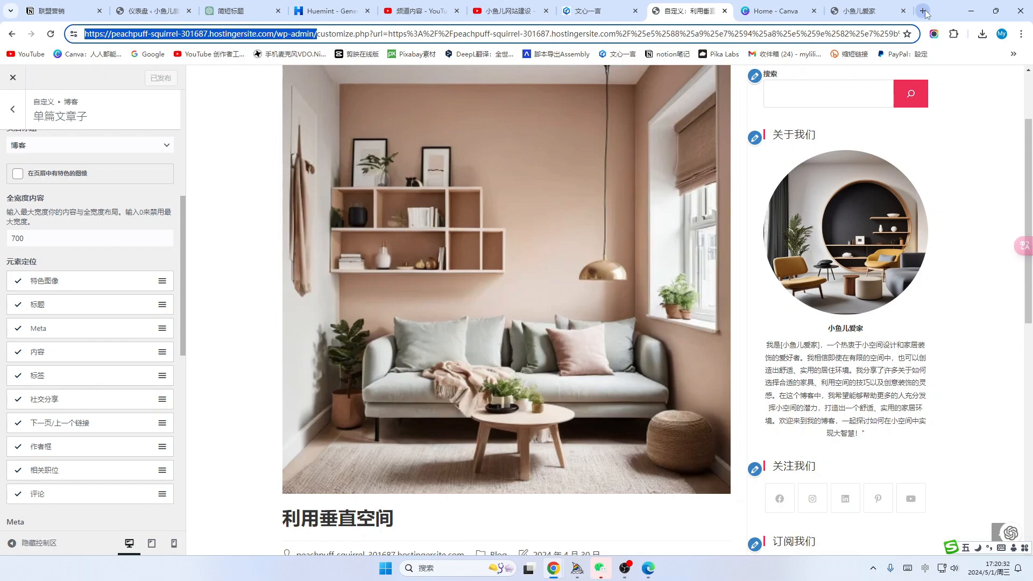
key(ctrl+t)
key(ctrl+v)
key(Return)
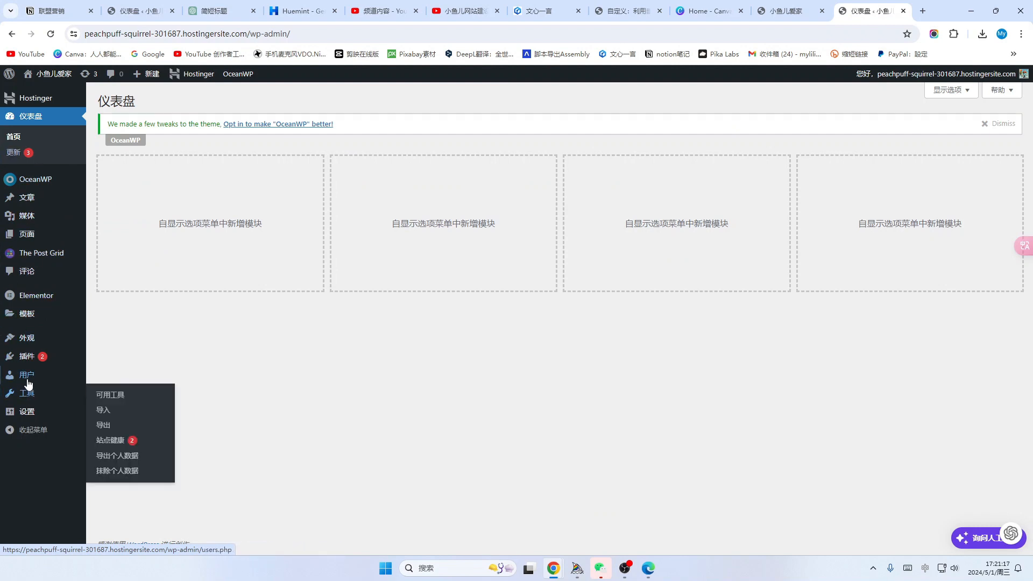
Step: Open the administrator's user profile for editing and go to its display name section
click(28, 376)
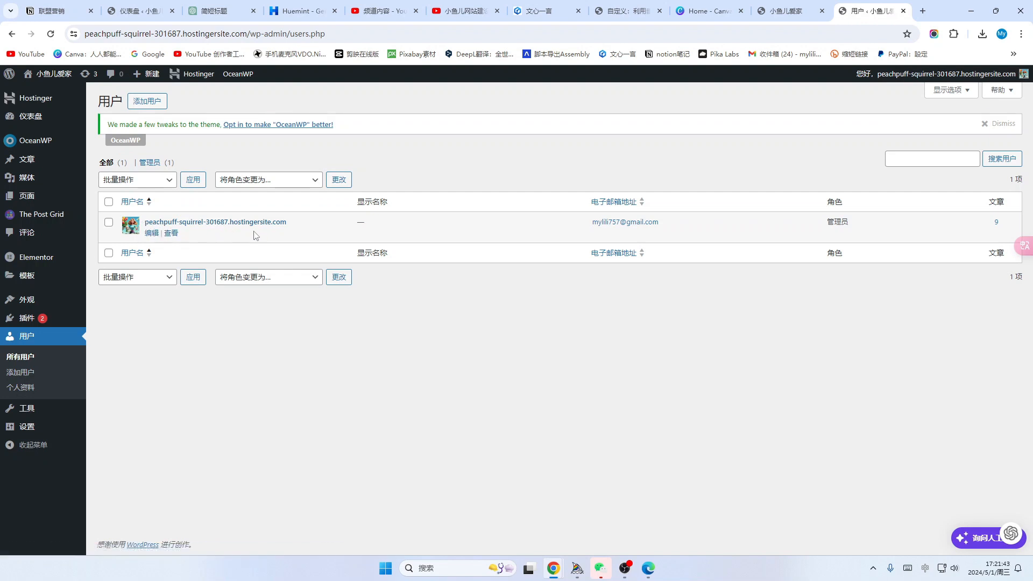
click(153, 236)
scroll(178, 242, down, 6)
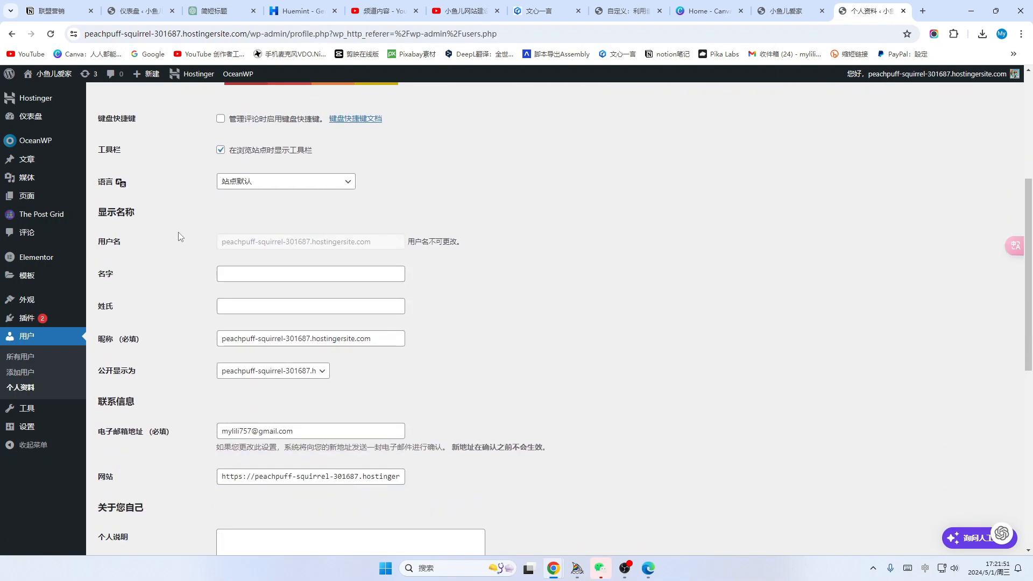
scroll(190, 239, down, 1)
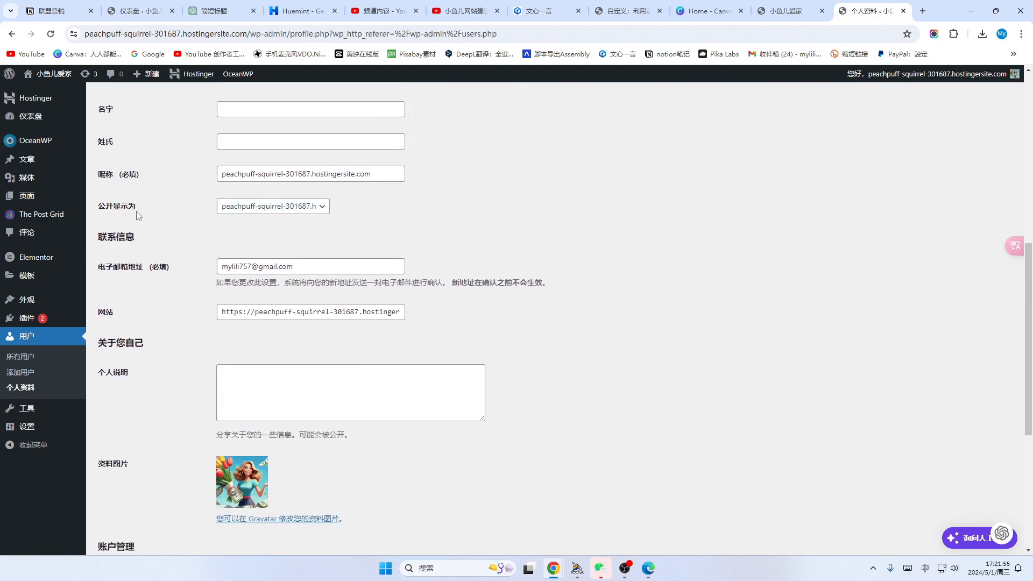
Step: Set the nickname to 小鱼儿爱家, choose it as the public display name, and update the profile
drag(382, 174, 185, 168)
key(BackSpace)
text(小鱼儿爱家)
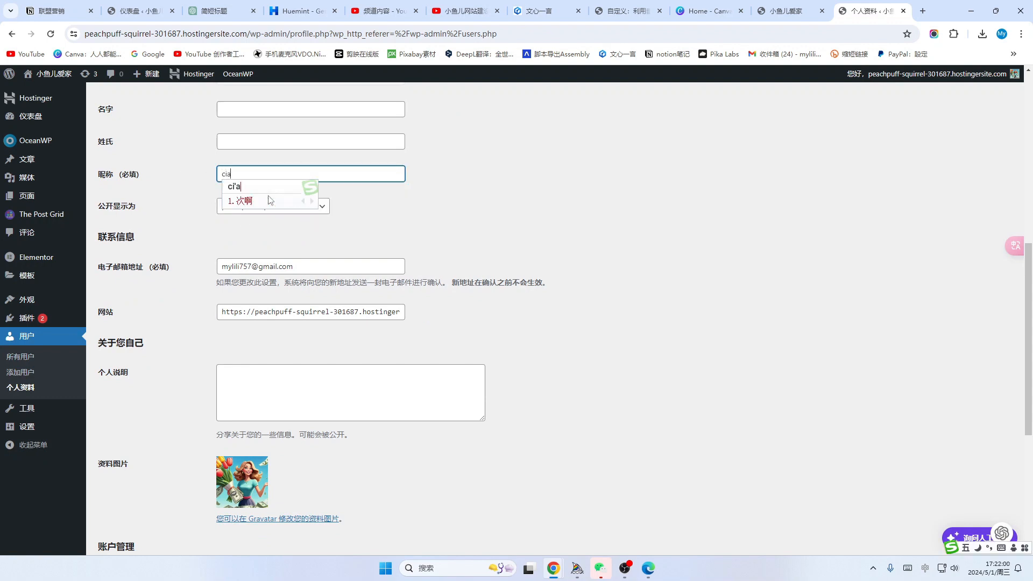
click(320, 210)
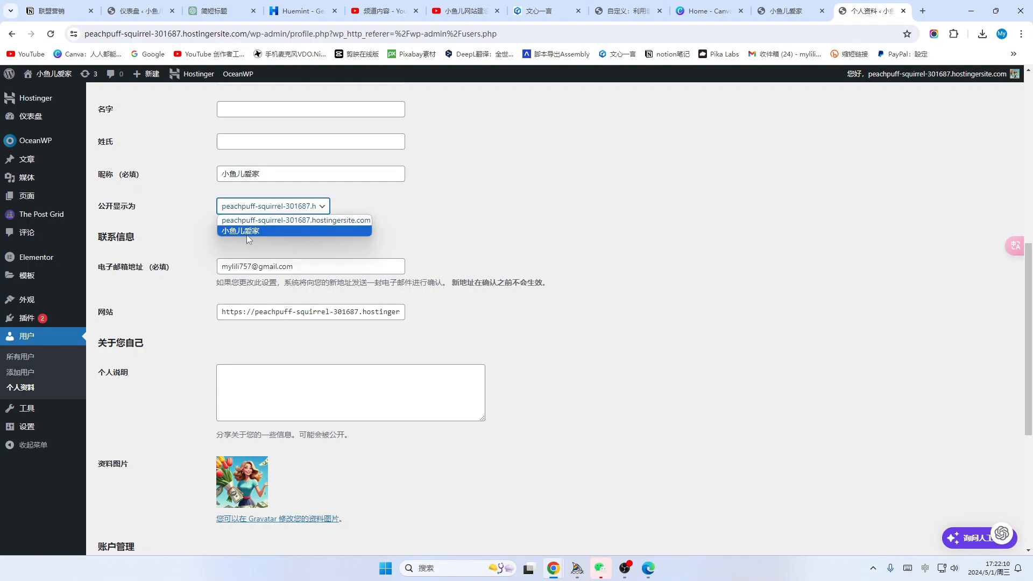
click(251, 231)
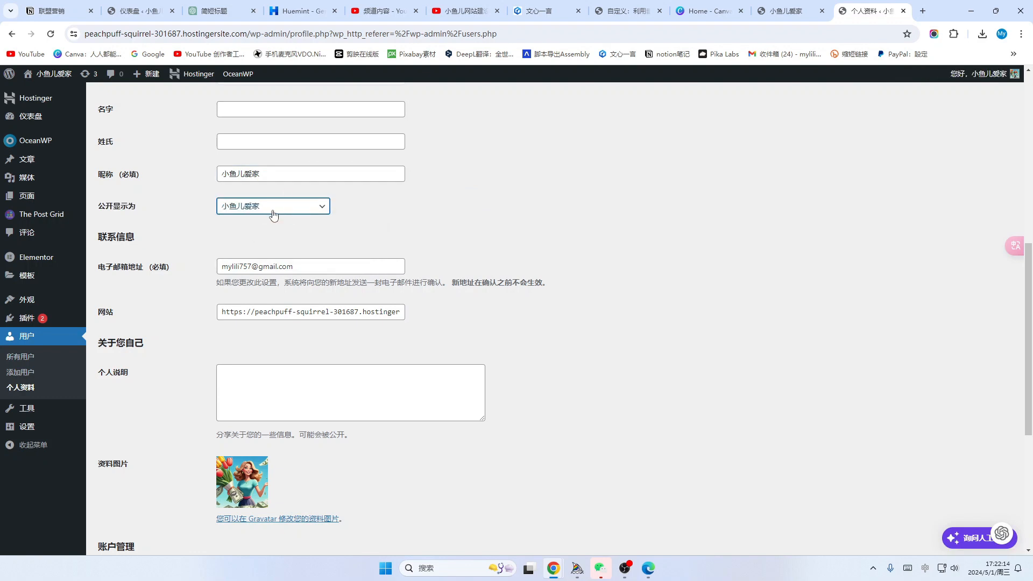
scroll(274, 216, down, 5)
click(125, 499)
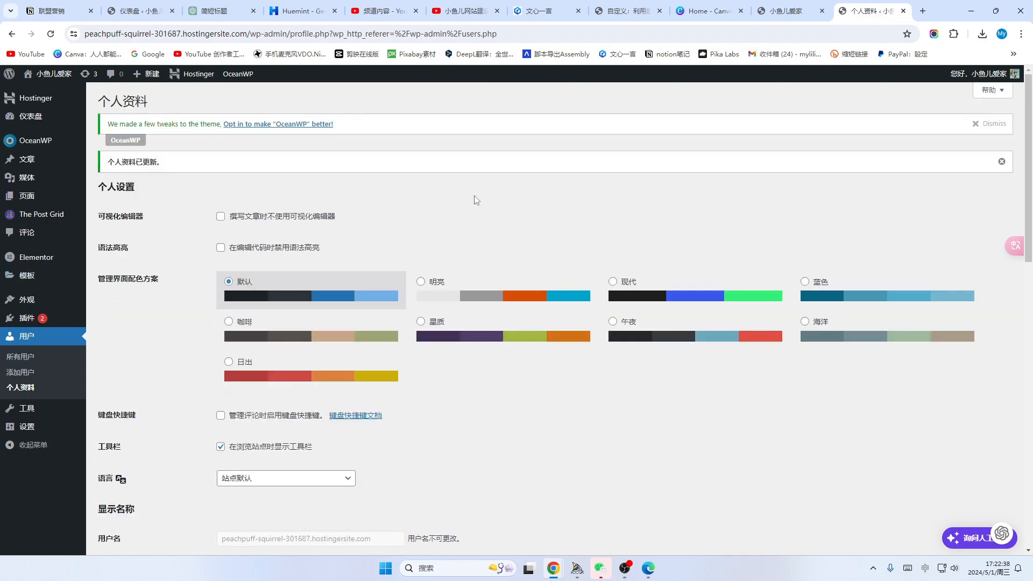
Step: Reload the customizer to check the post's author and date line, then close it and check the live post
click(775, 12)
click(627, 10)
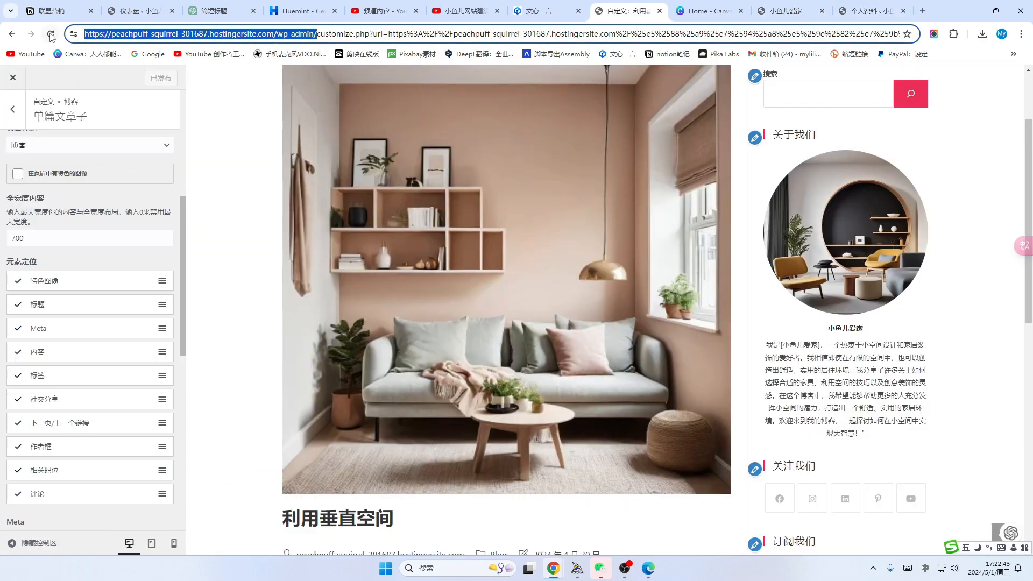
click(50, 35)
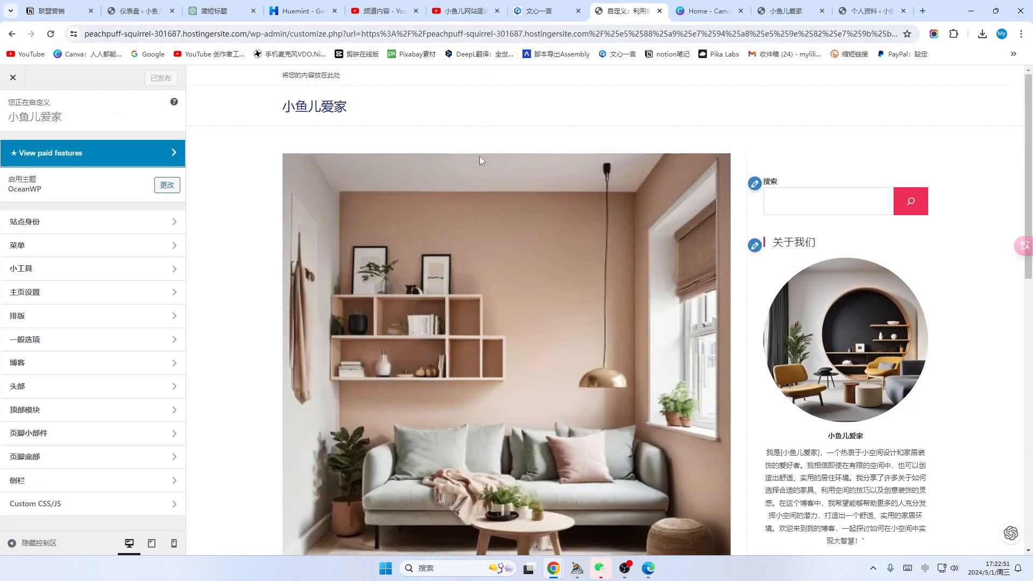
scroll(464, 253, down, 6)
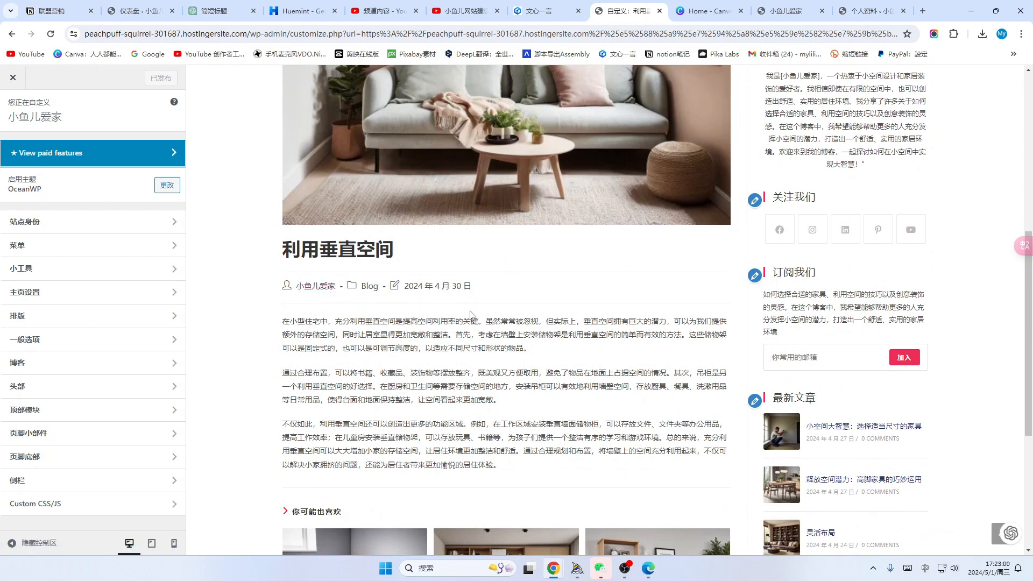
click(13, 80)
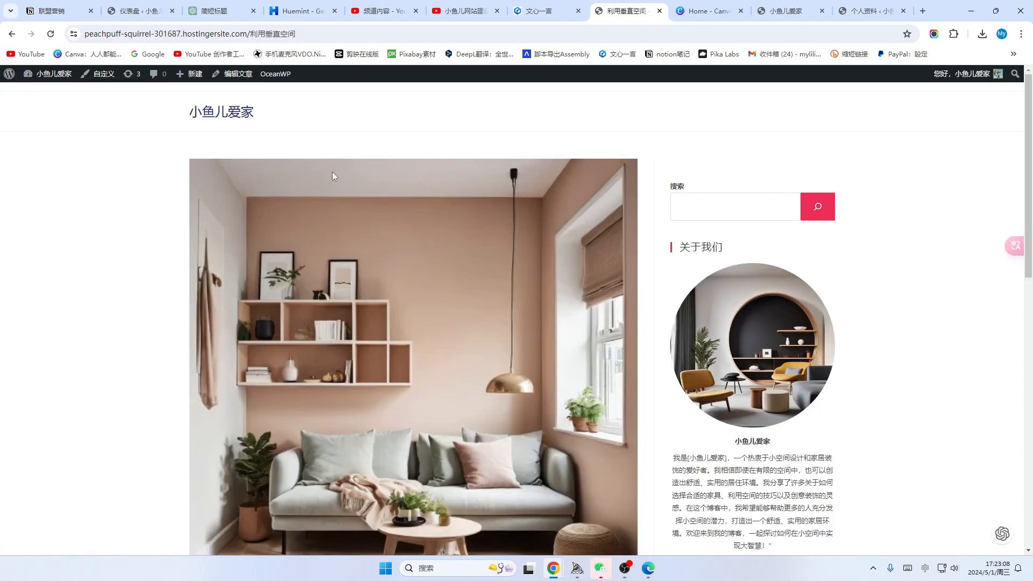
scroll(495, 225, down, 3)
scroll(495, 224, down, 2)
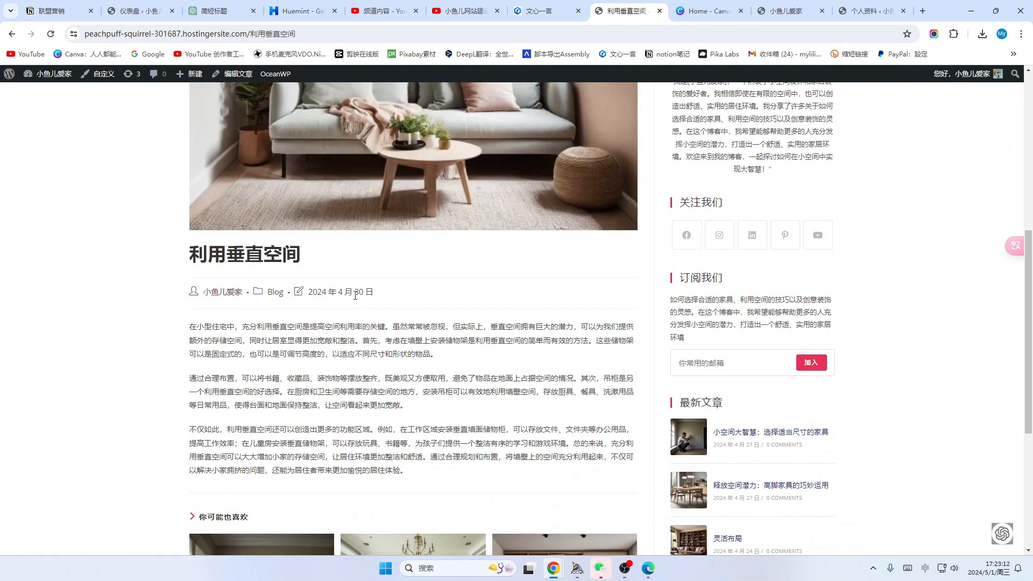
Step: Close the post's tab, visit the site from the dashboard, and look through its home page
key(ctrl+w)
mouse_move(56, 76)
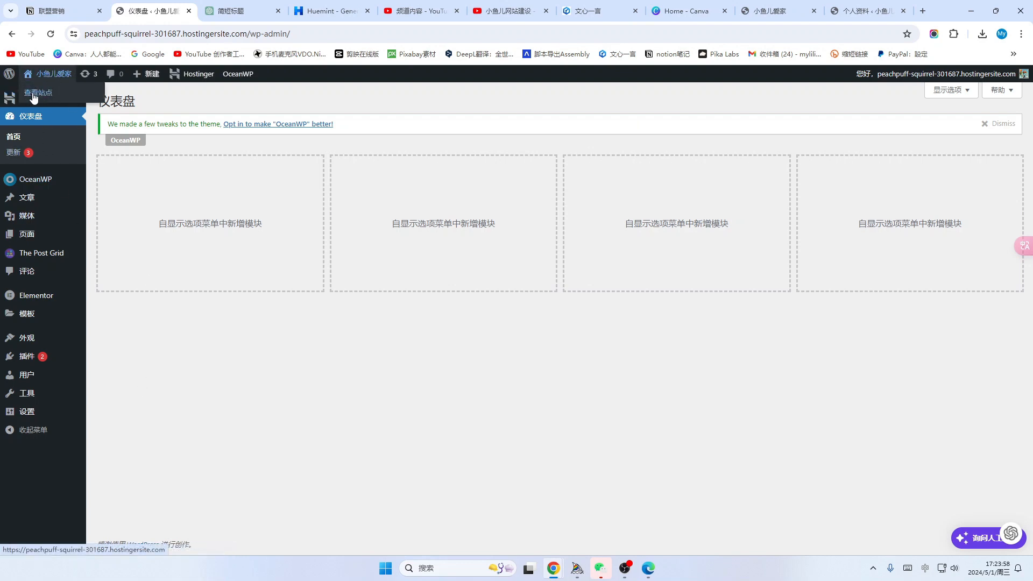
click(37, 92)
scroll(617, 265, down, 20)
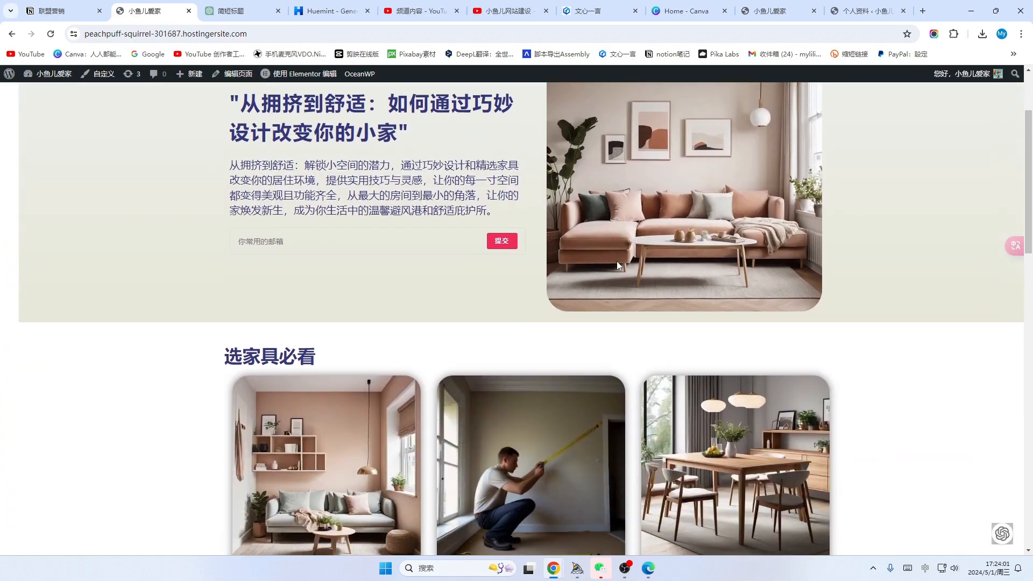
Step: Examine the home page's article cards down to the footer and its hero section
scroll(618, 265, down, 3)
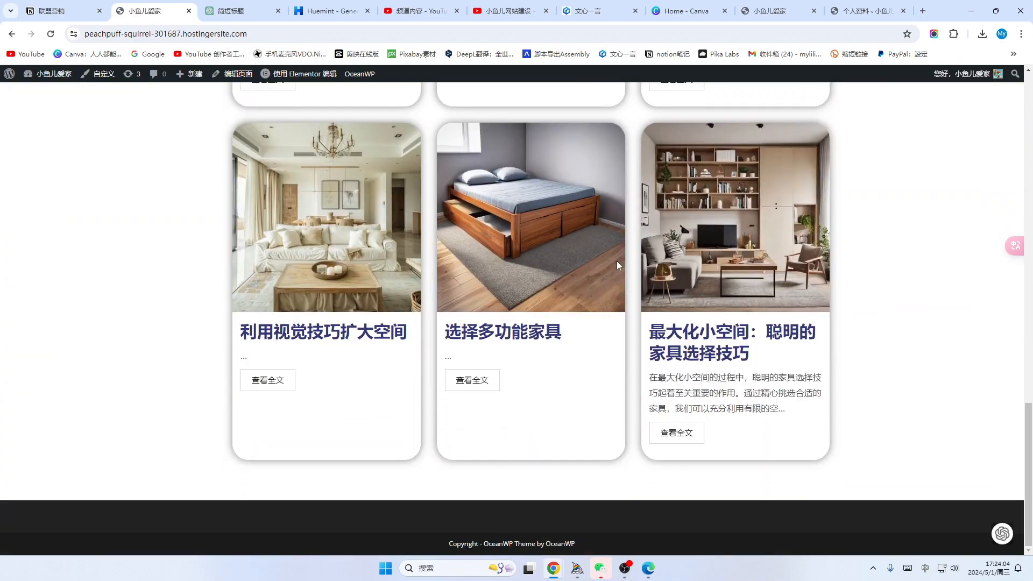
scroll(619, 265, up, 20)
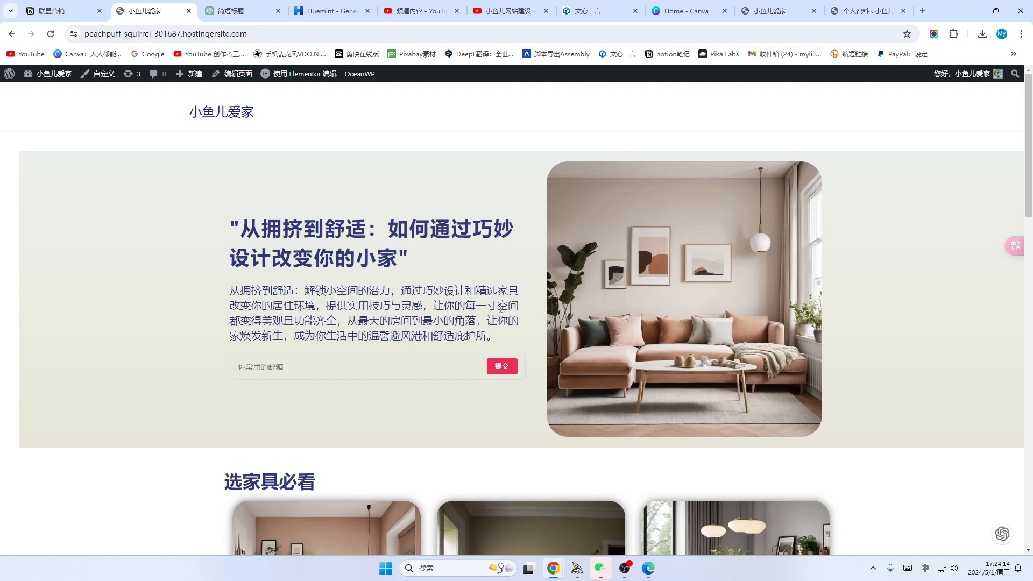
scroll(501, 308, down, 3)
scroll(499, 308, up, 3)
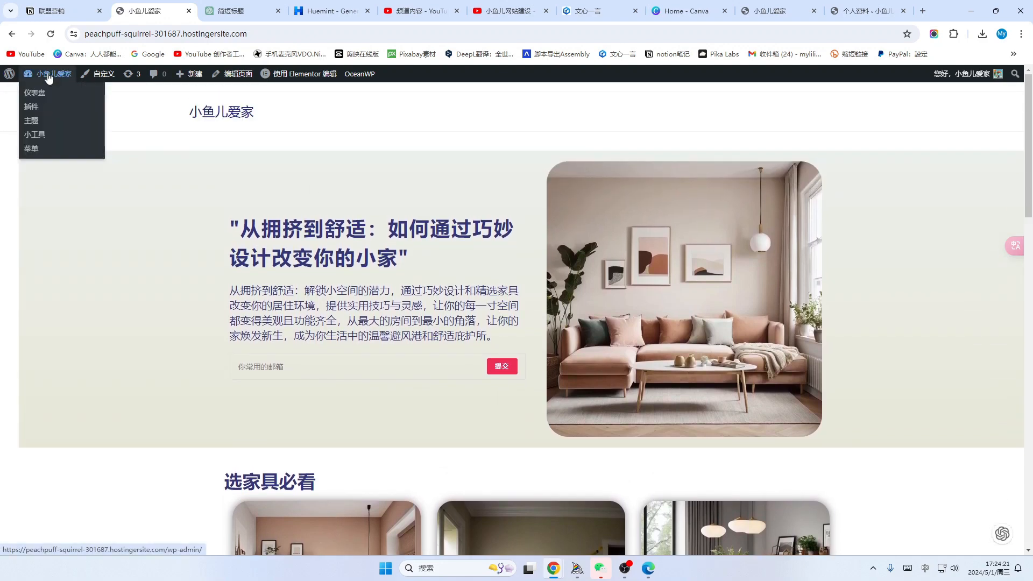
Step: Create a new page from the dashboard and title it 关于我们
click(37, 93)
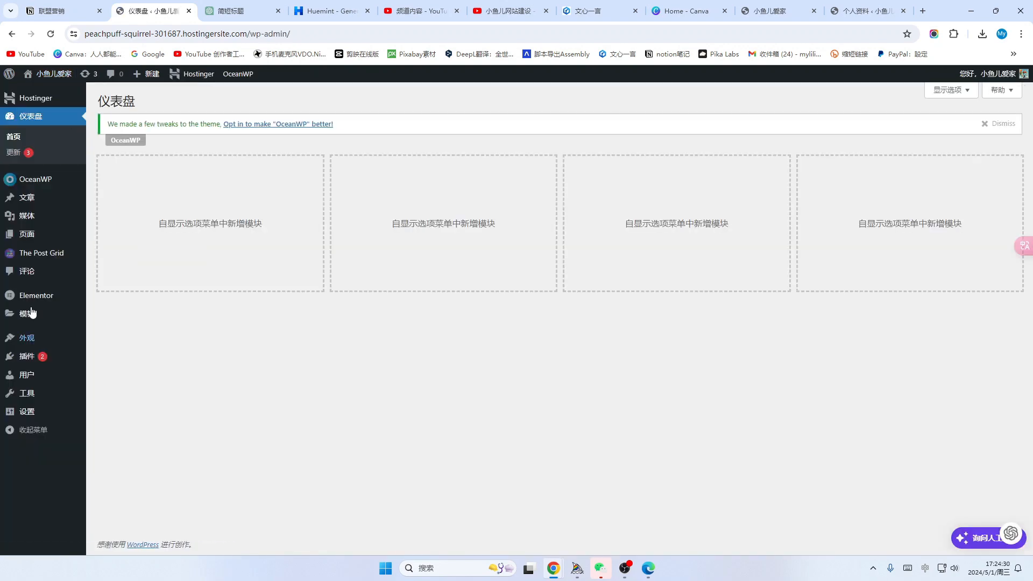
click(30, 238)
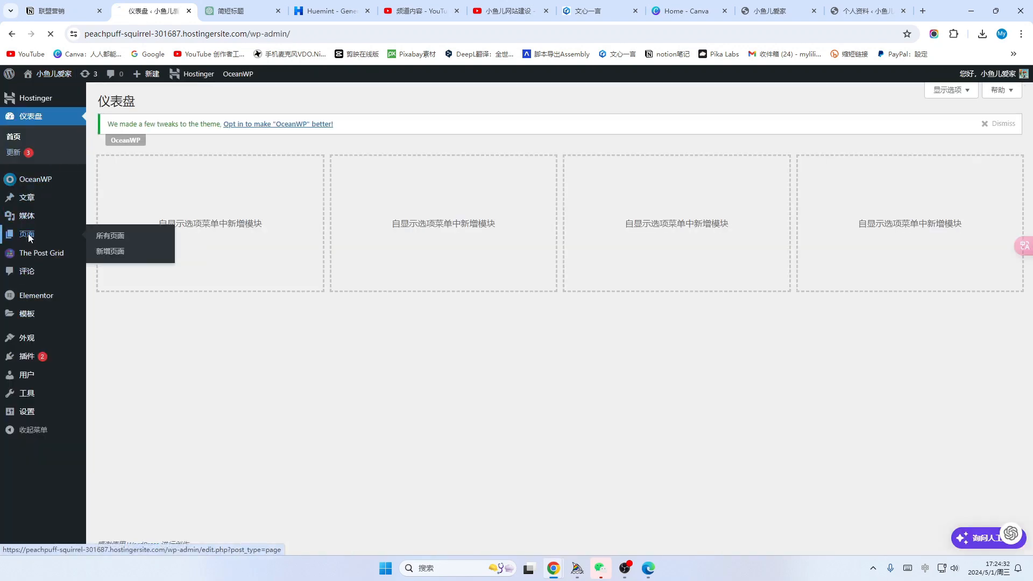
click(148, 102)
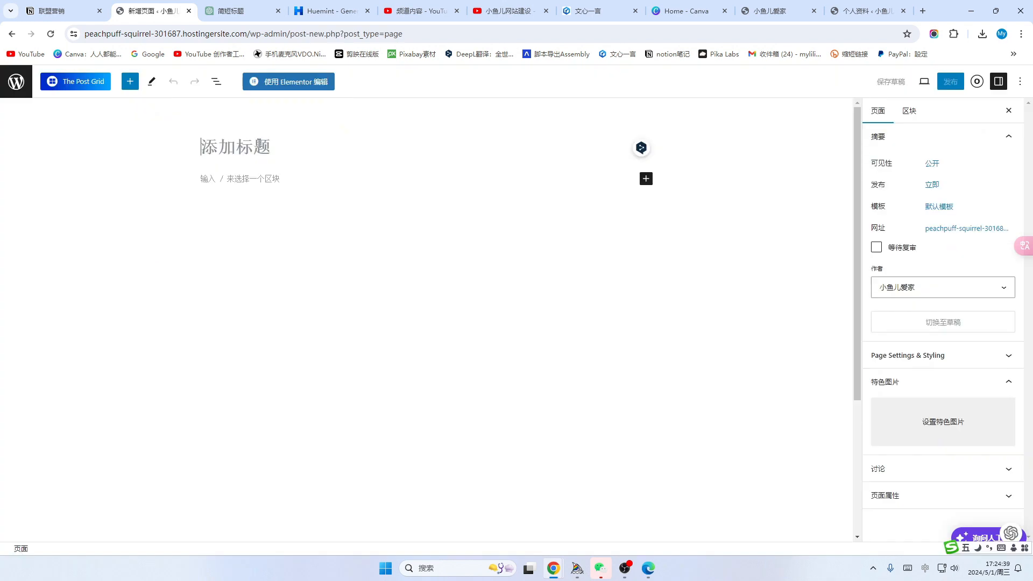
click(259, 143)
text(关于我们)
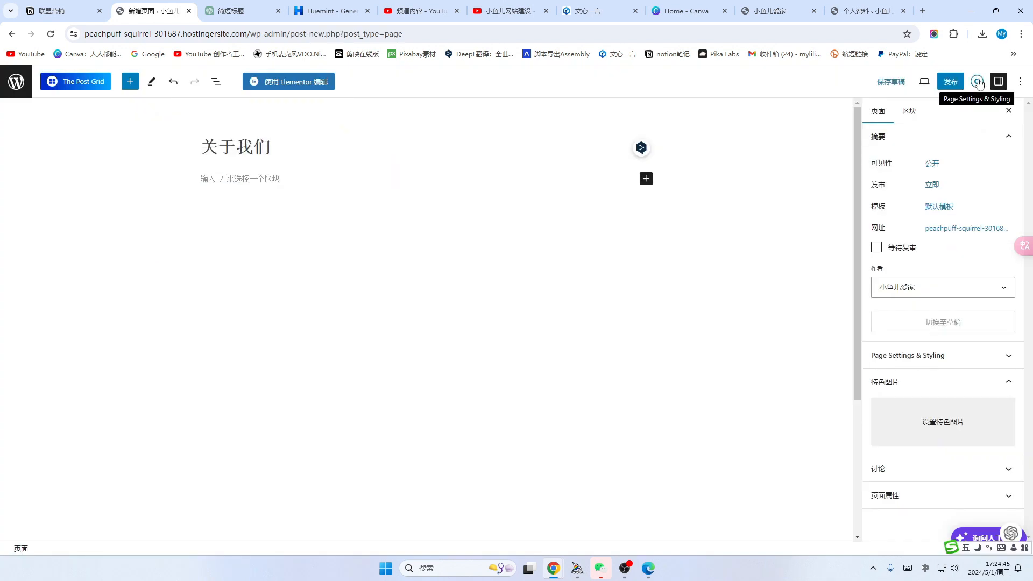
Step: Set the page's content layout to 100% Full Width and disable its padding
click(979, 82)
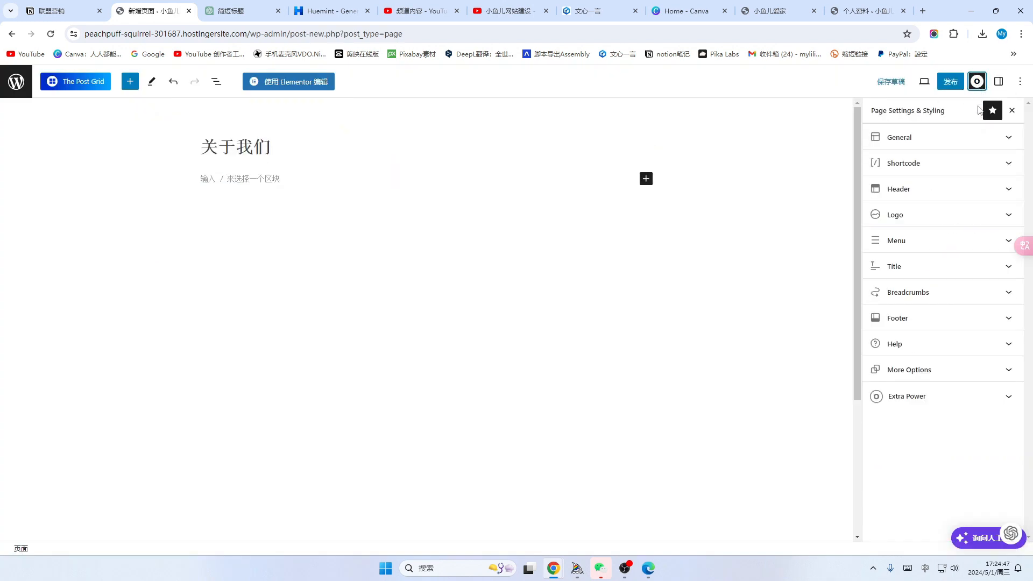
click(1008, 140)
click(938, 182)
click(938, 235)
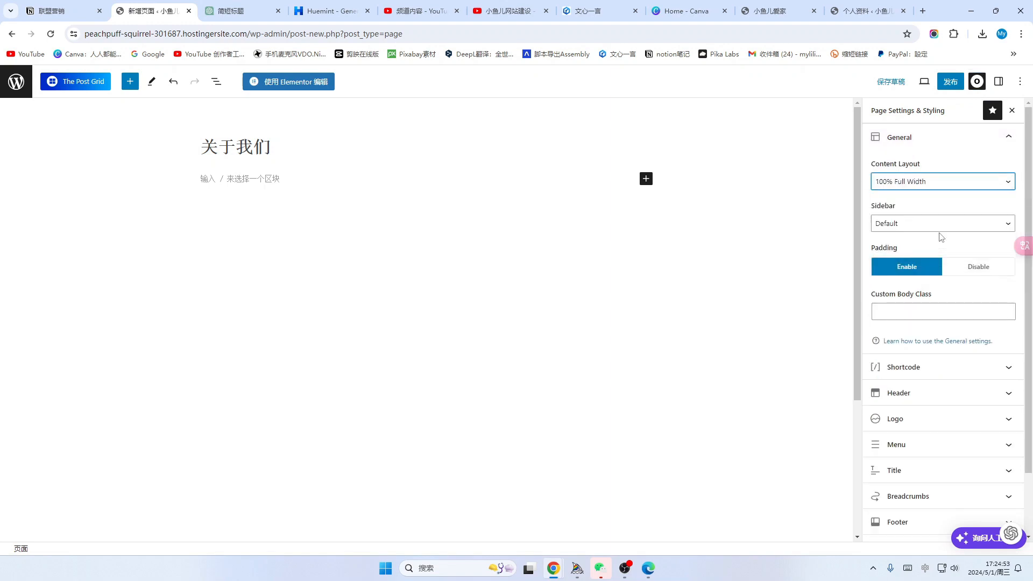
click(990, 269)
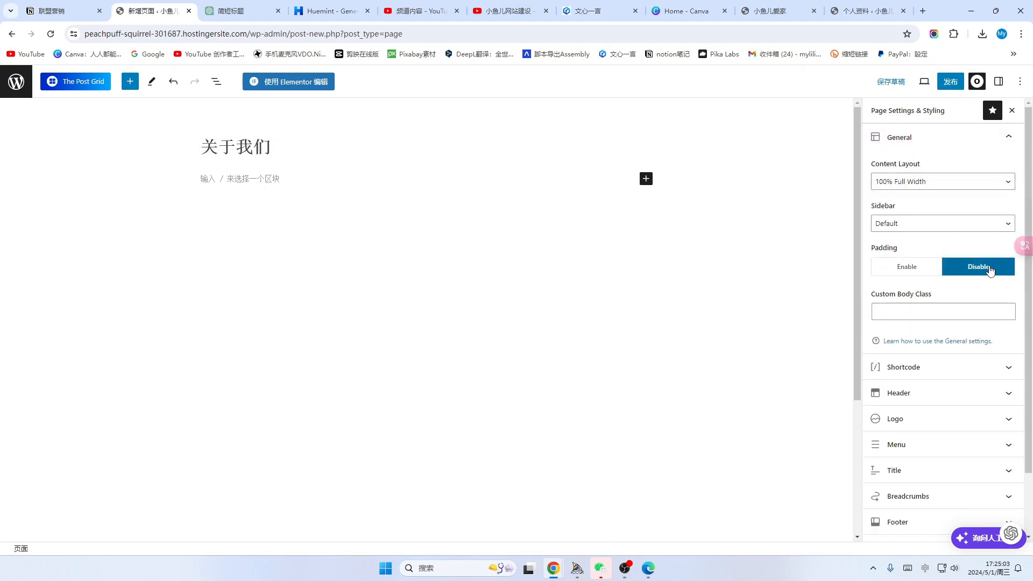
Step: Disable the display of the page title and publish the page
scroll(987, 293, down, 2)
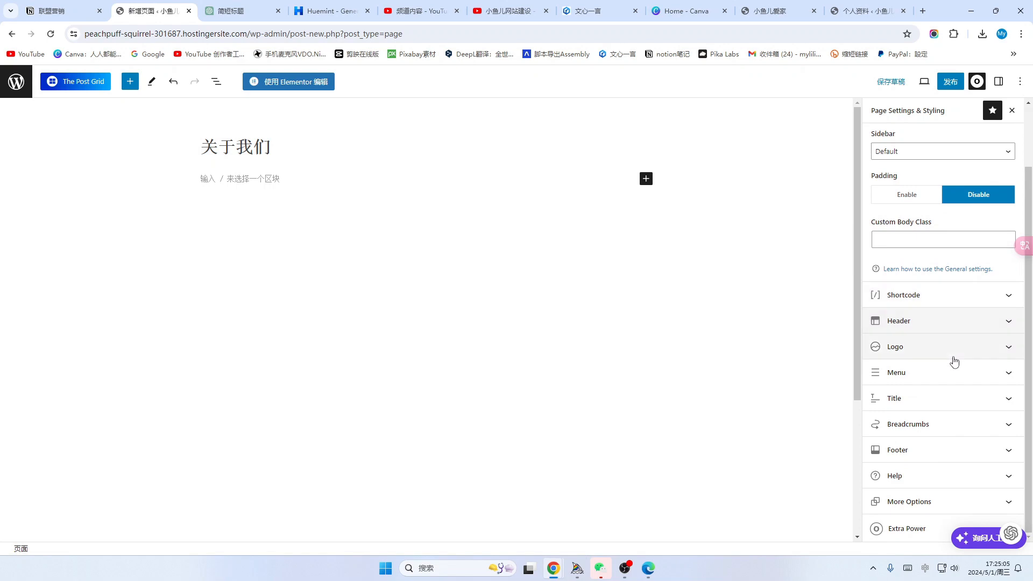
click(1008, 398)
click(997, 324)
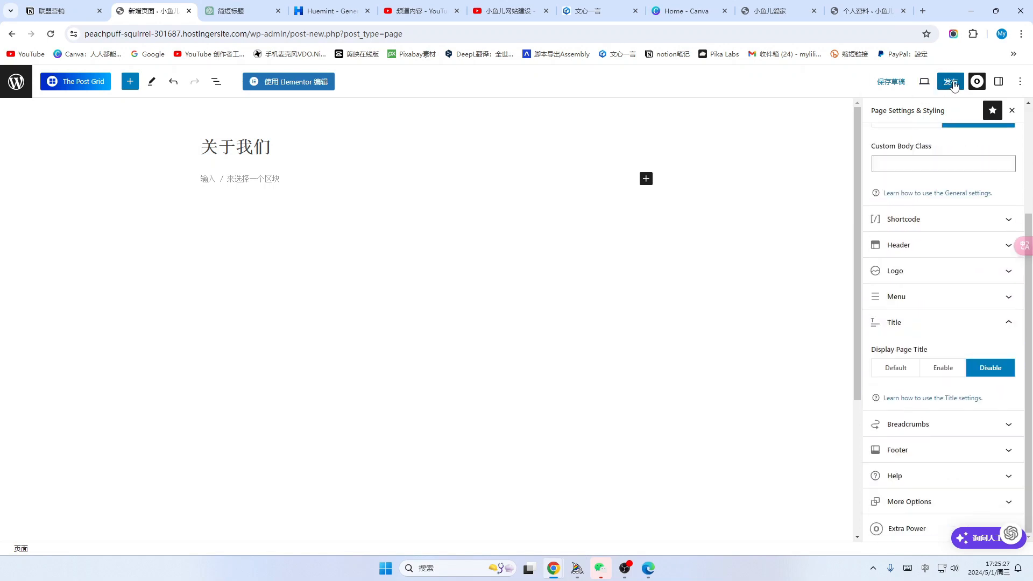
click(952, 83)
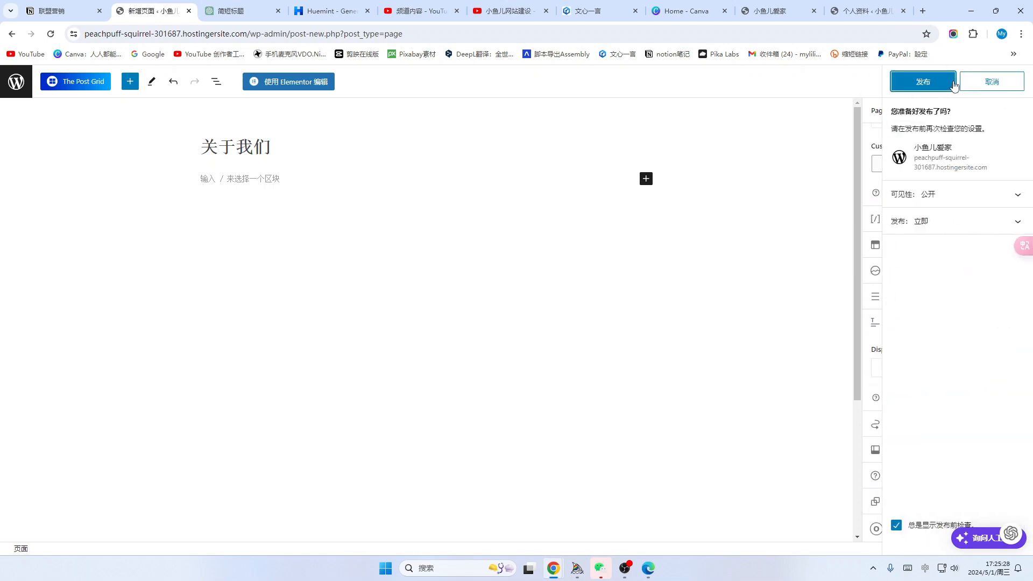
click(924, 84)
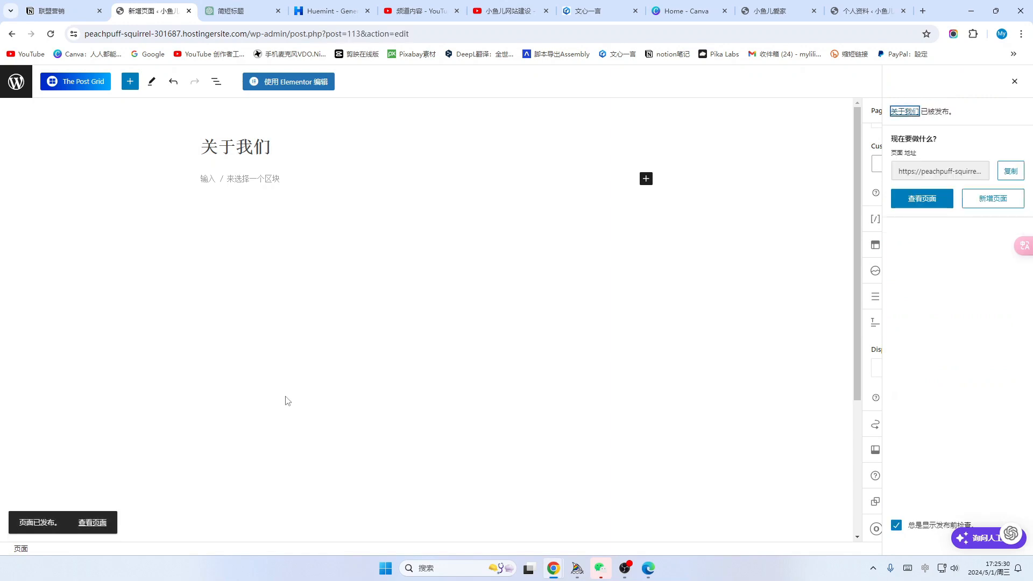
Step: Open the page in the Elementor editor and add a single container with a downward column direction
click(293, 86)
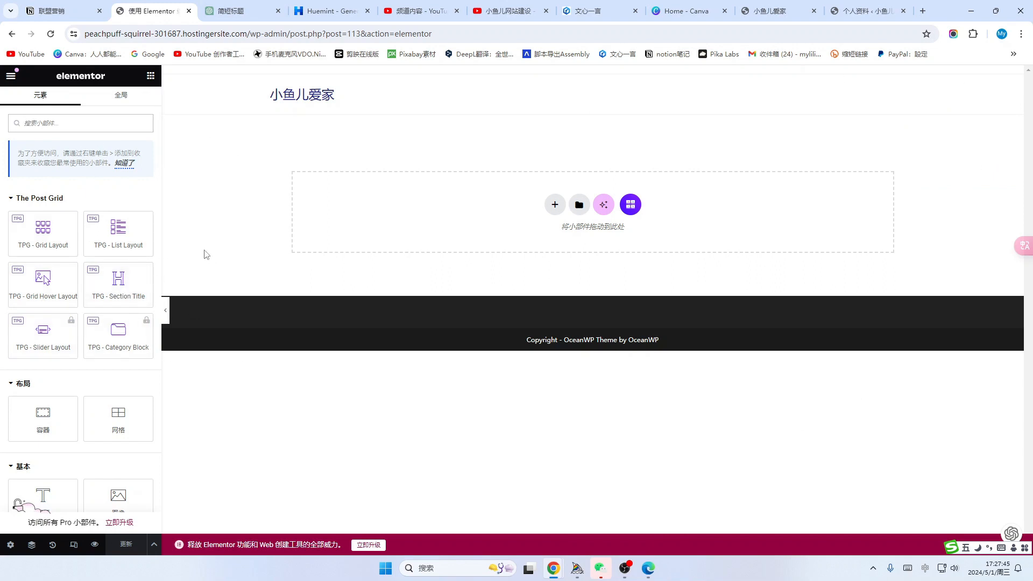
click(555, 205)
click(553, 240)
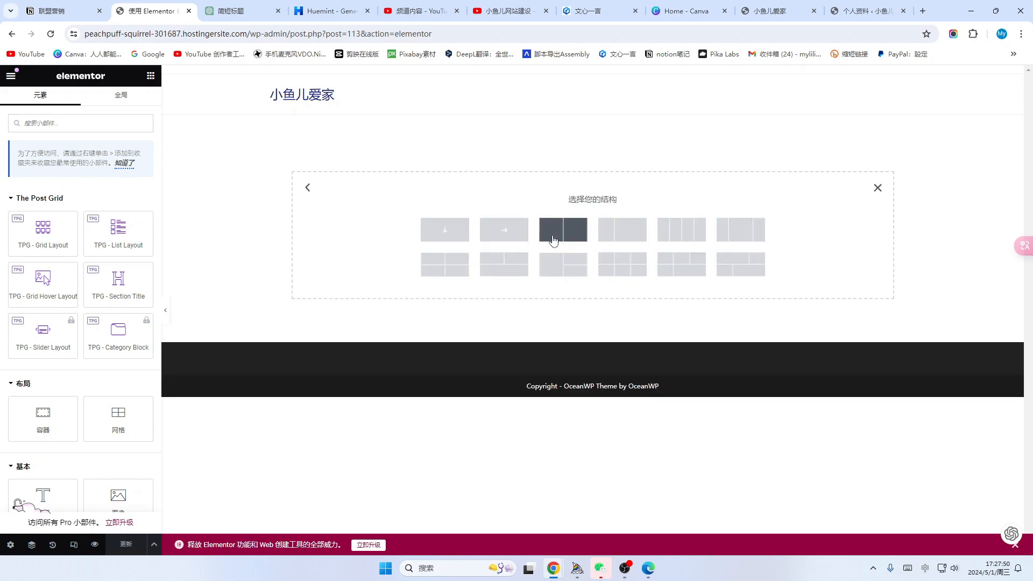
click(446, 231)
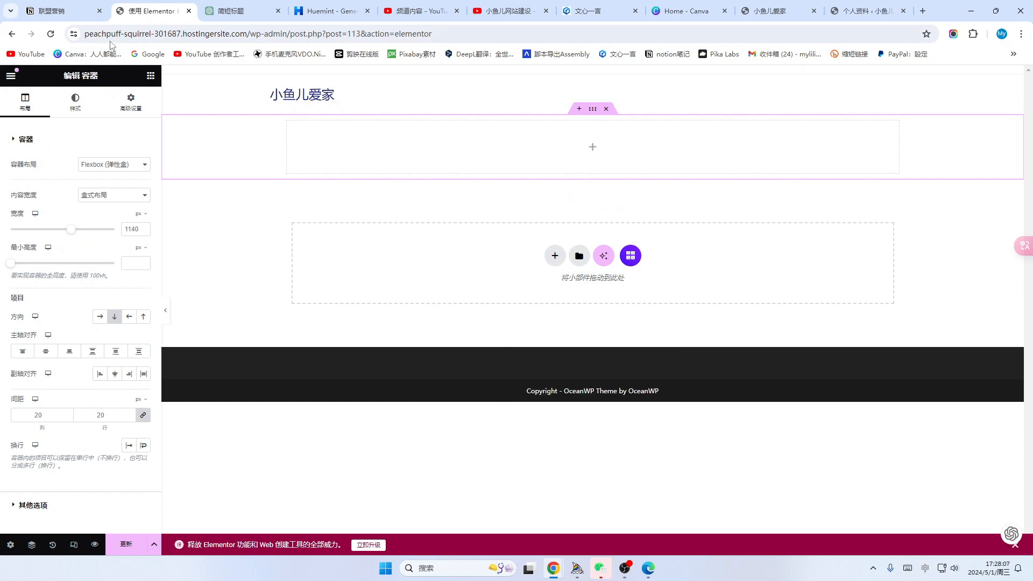
Step: Add a heading widget to the empty container and set its text to 关于我们
click(150, 76)
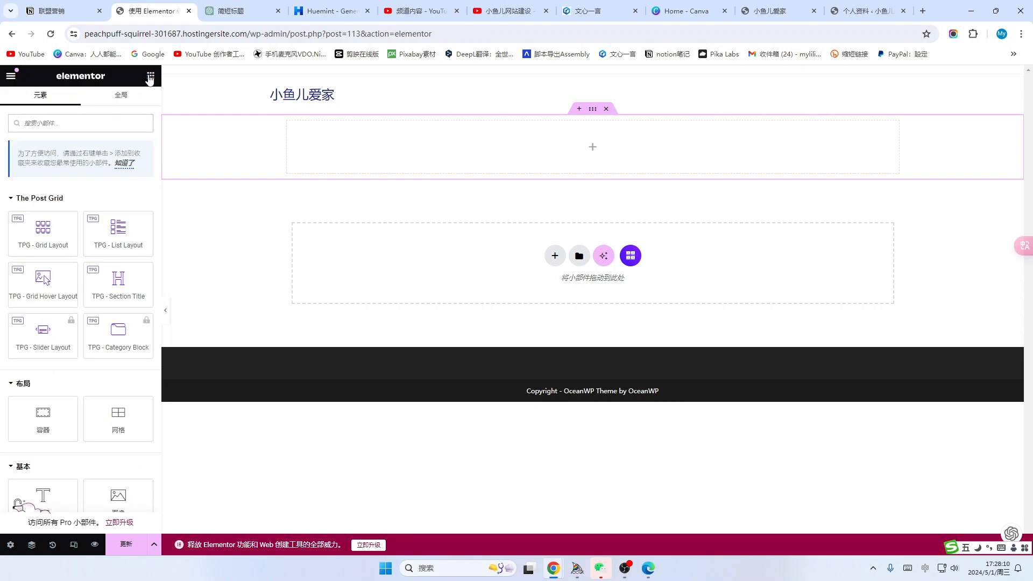
scroll(64, 317, down, 2)
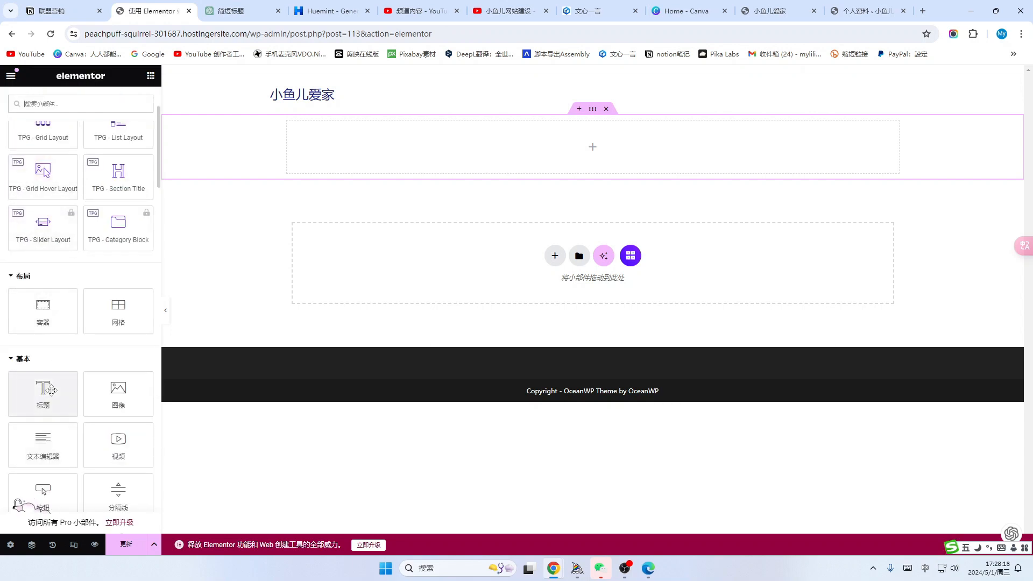
drag(48, 390, 423, 129)
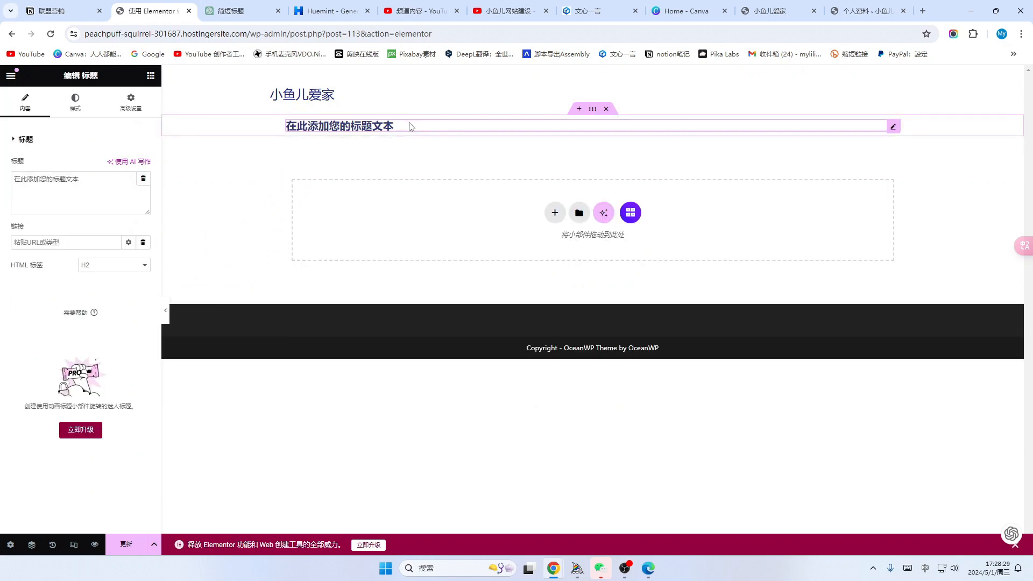
click(102, 176)
key(BackSpace)
key(BackSpace)
key(BackSpace)
key(BackSpace)
key(BackSpace)
key(BackSpace)
key(BackSpace)
key(BackSpace)
key(BackSpace)
key(BackSpace)
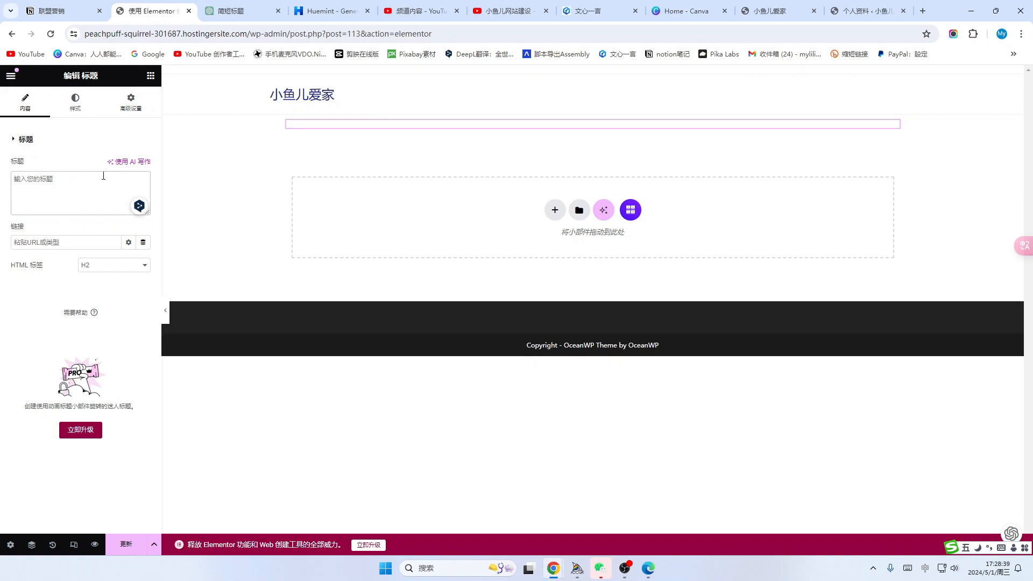
text(关于我们)
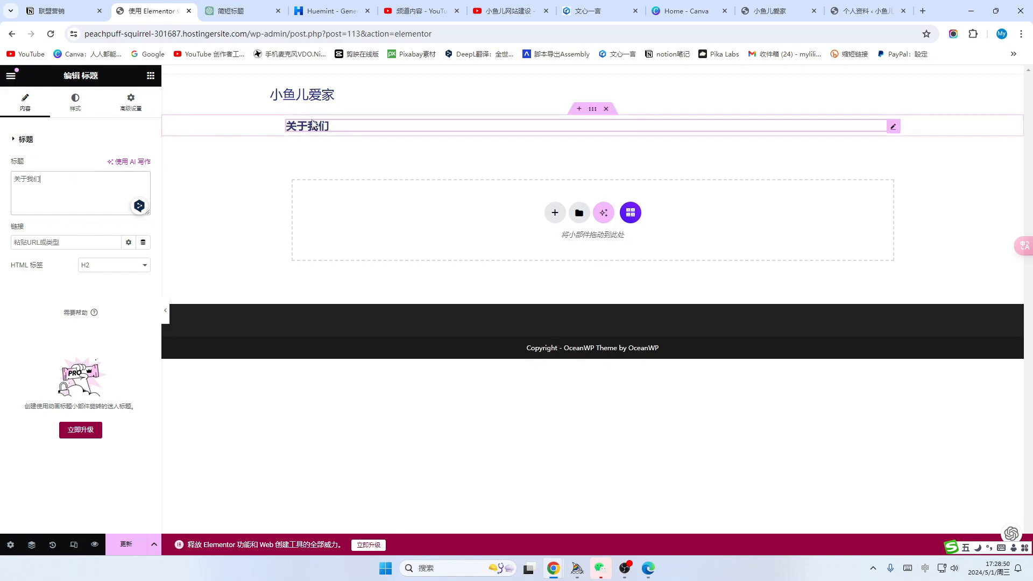
Step: Set the heading's font size to 33 px in its typography settings
click(74, 102)
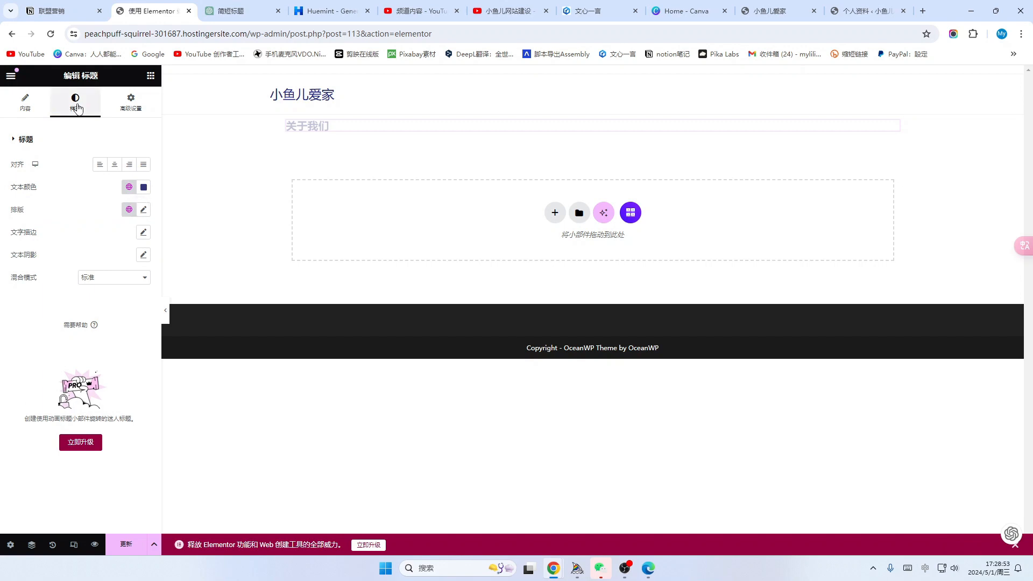
click(143, 209)
drag(20, 295, 35, 297)
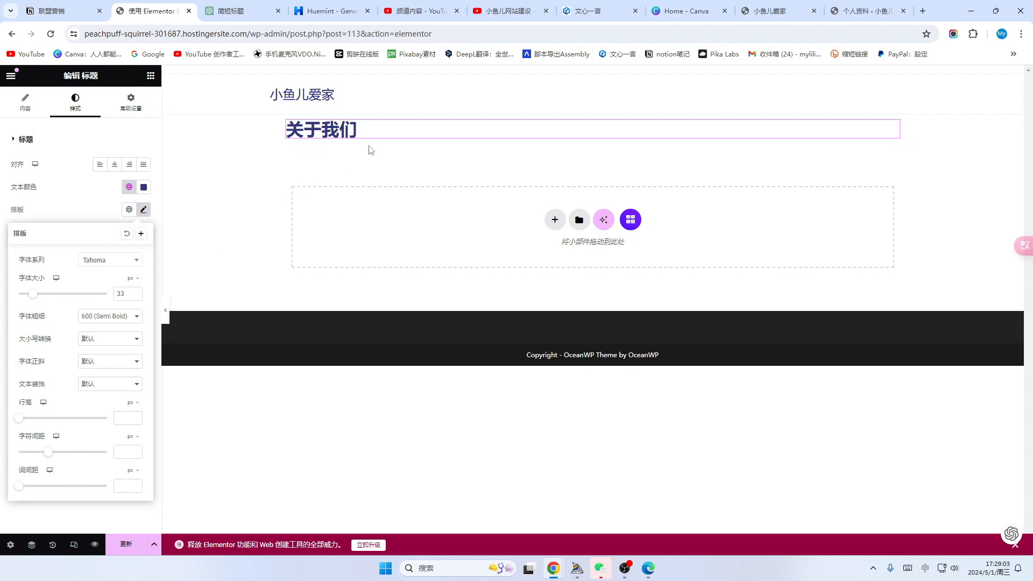
Step: Add a text editor widget below the heading and delete all of its placeholder text
click(151, 76)
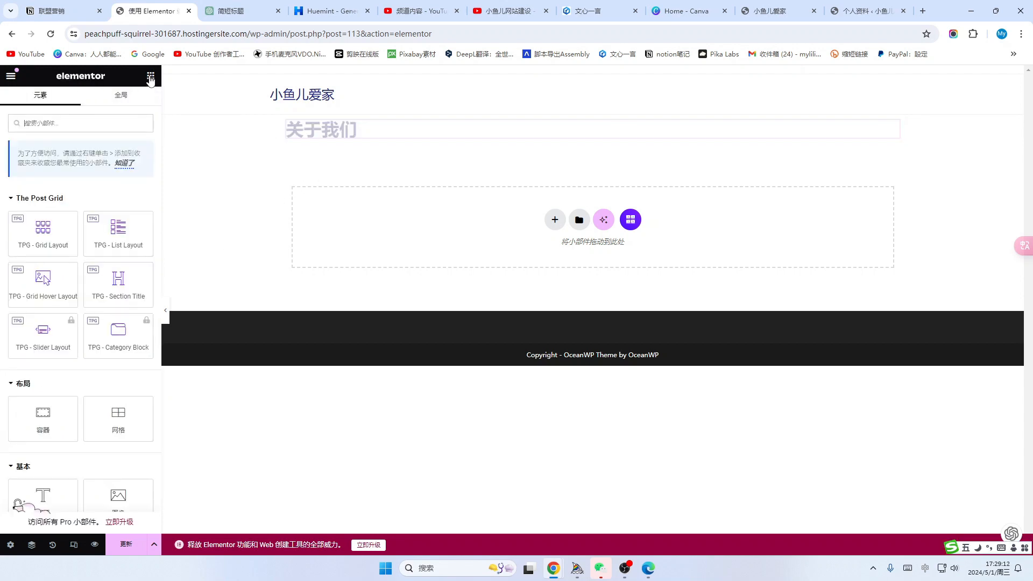
scroll(48, 178, down, 2)
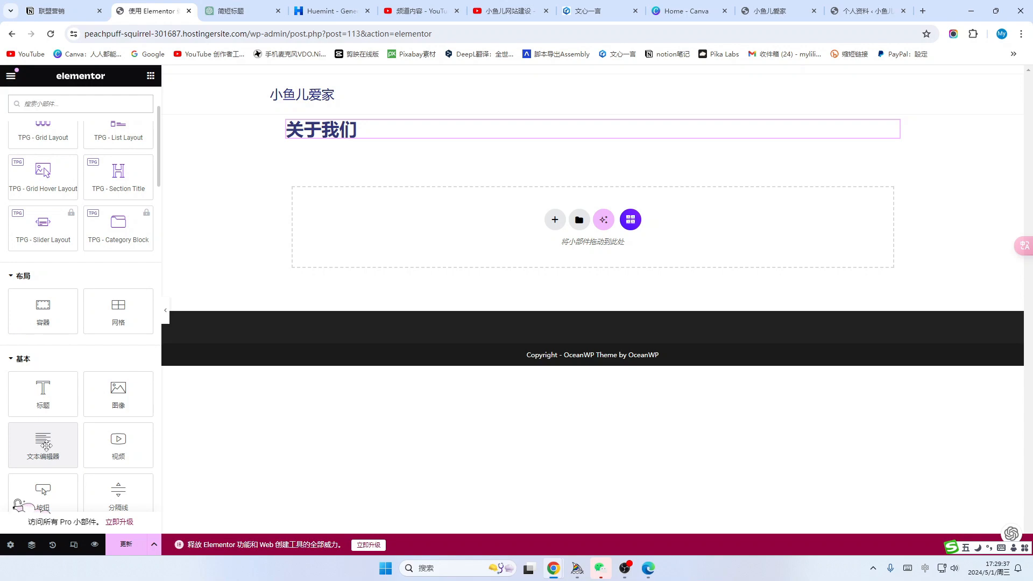
drag(46, 446, 301, 162)
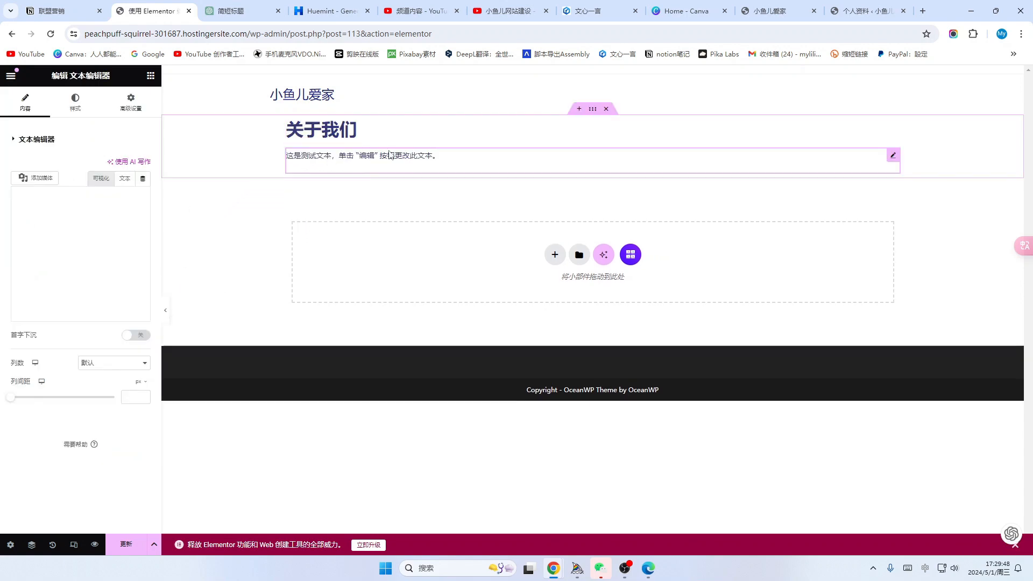
click(465, 157)
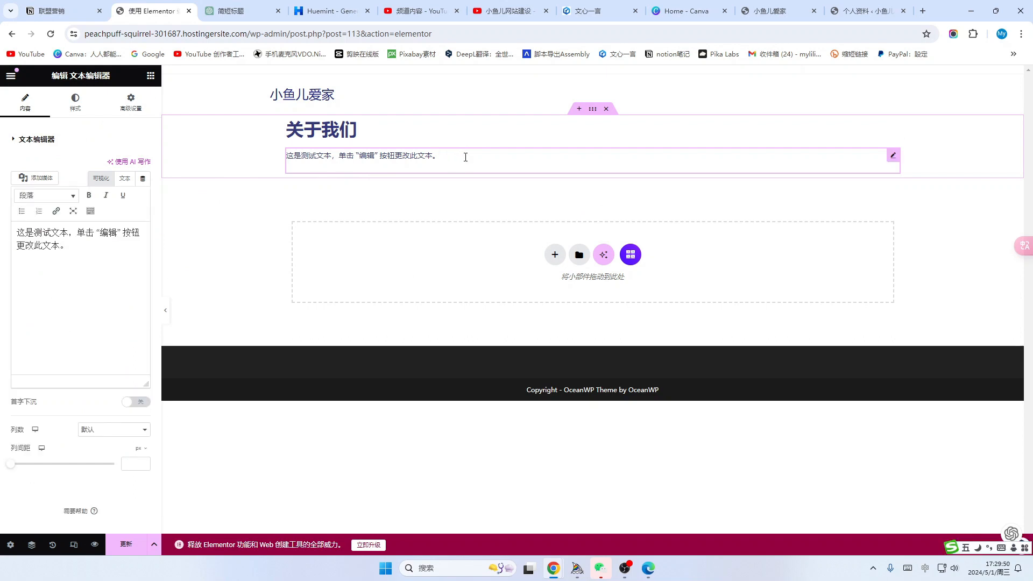
key(BackSpace)
key(BackSpace)
key(BackSpace)
key(BackSpace)
key(BackSpace)
key(BackSpace)
key(BackSpace)
key(BackSpace)
key(BackSpace)
key(BackSpace)
key(BackSpace)
key(BackSpace)
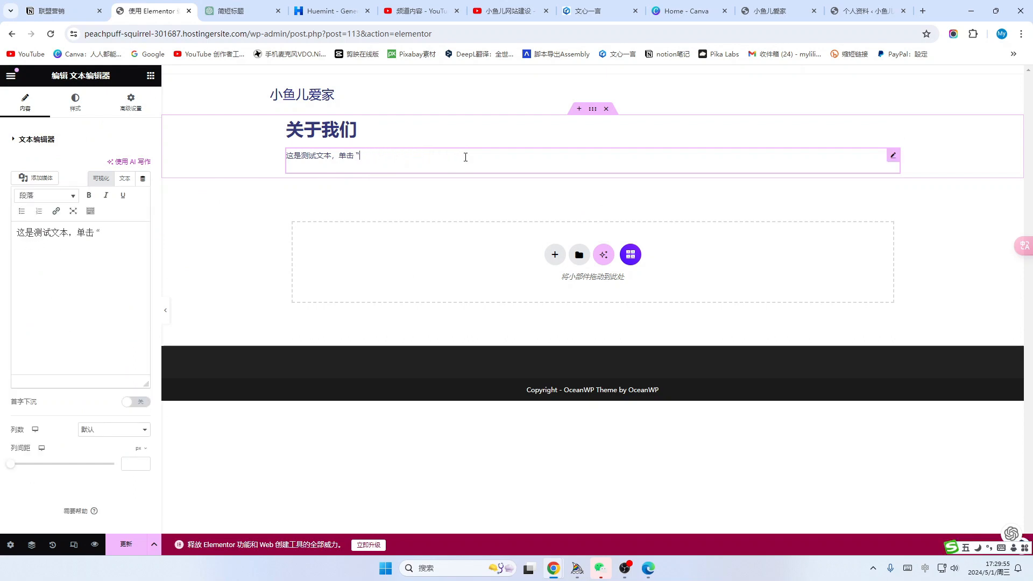
key(BackSpace)
key(BackSpace)
key(BackSpace)
key(BackSpace)
key(BackSpace)
key(BackSpace)
key(BackSpace)
key(BackSpace)
key(BackSpace)
key(BackSpace)
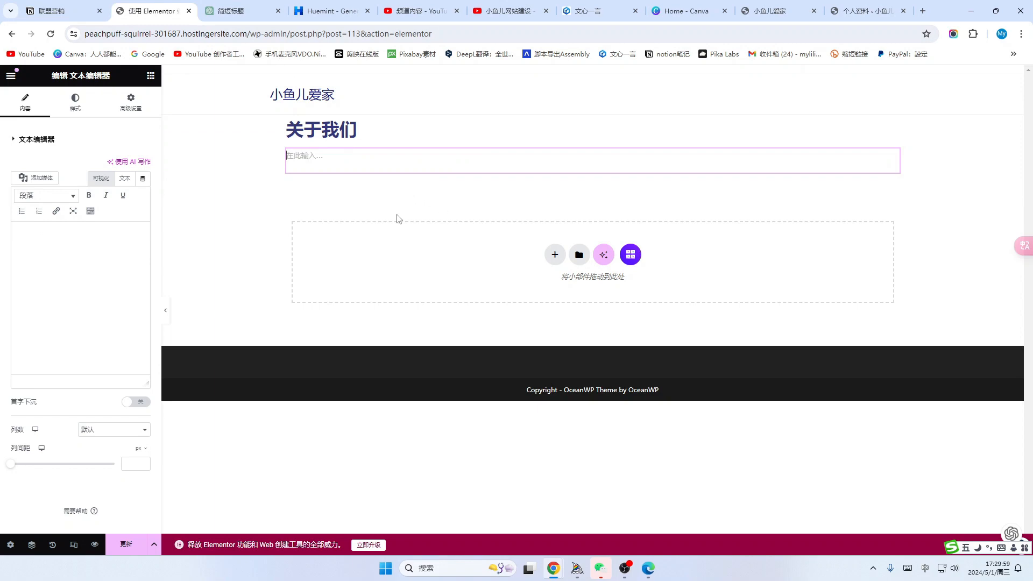
Step: Switch to ChatGPT's 舒适小家设计 chat and request a personal introduction based on the blog article "从拥挤到舒适:如何通过巧妙设计改变你的小家"
click(245, 11)
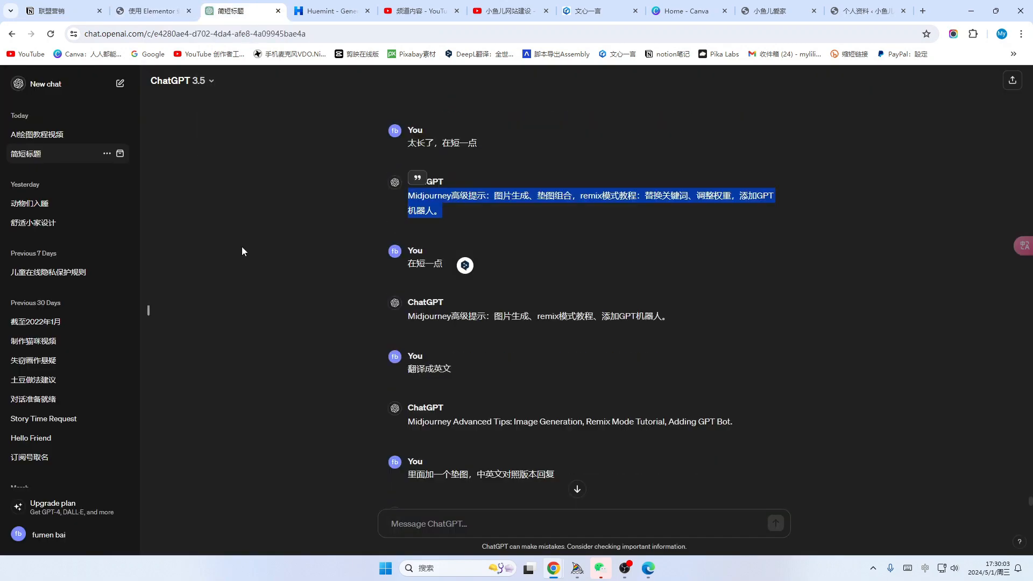
click(33, 222)
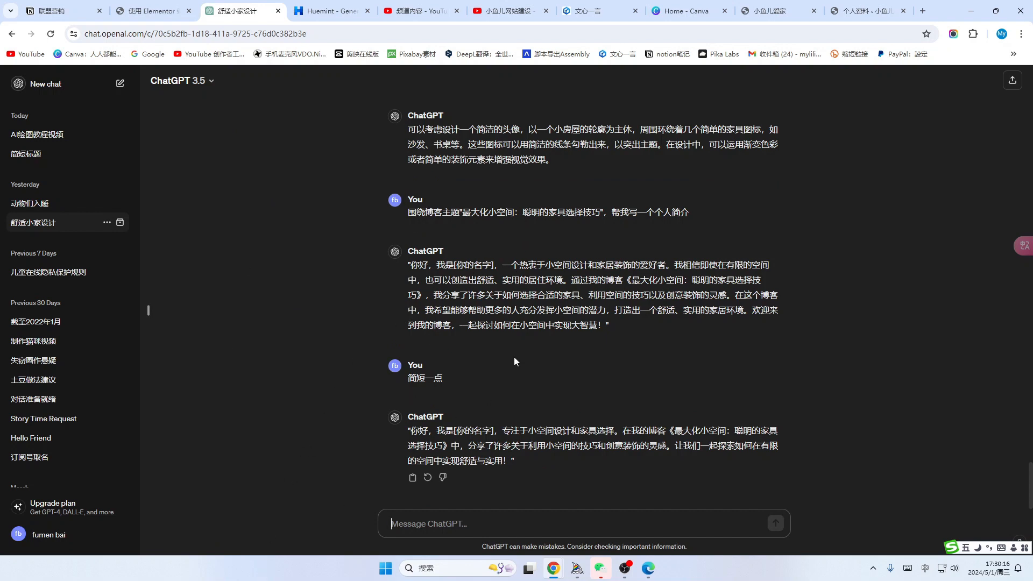
scroll(514, 358, up, 7)
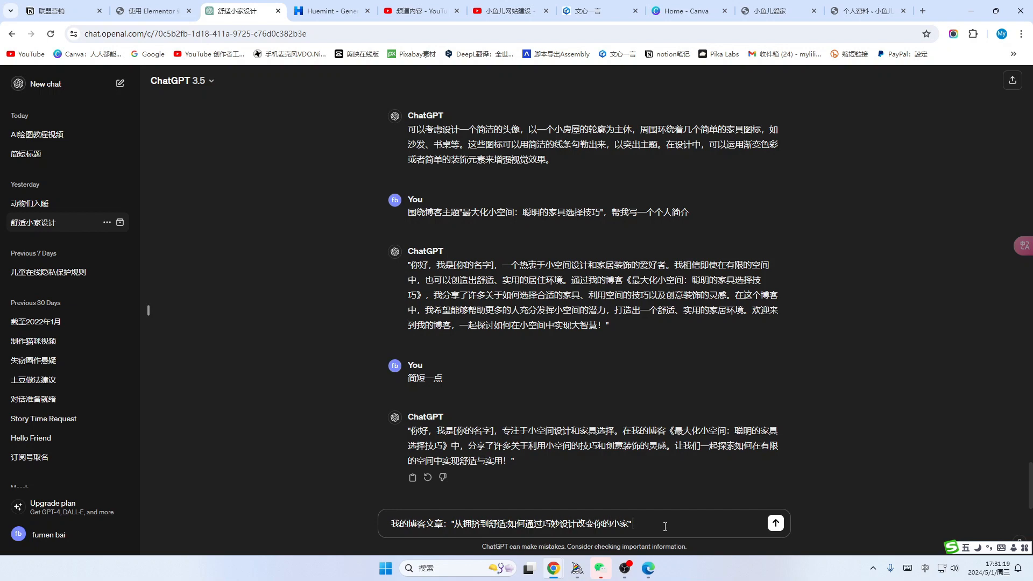
text(根据这个，帮我设计一段个人简介，介绍我自己)
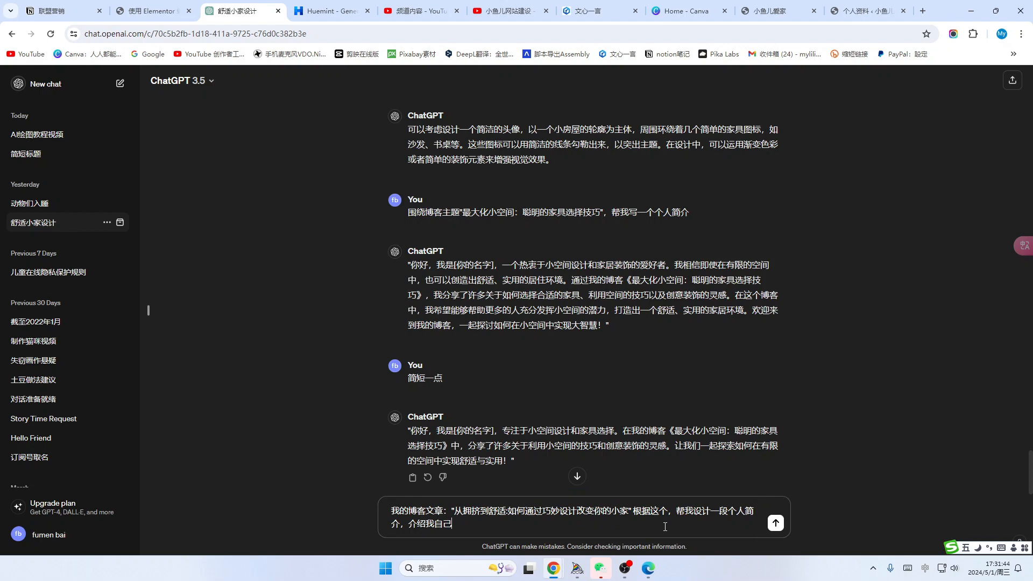
key(Return)
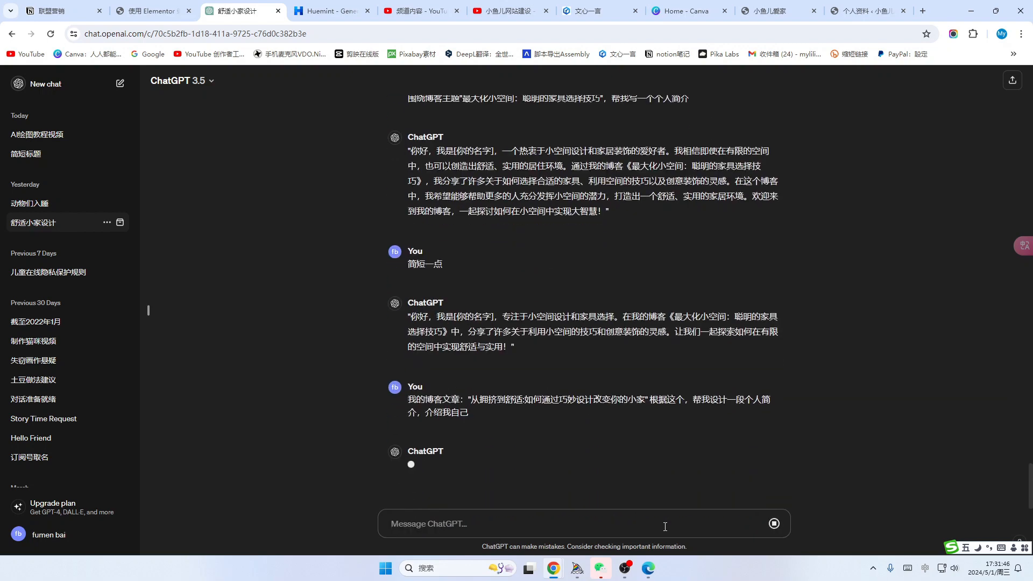
Step: Ask ChatGPT in the same chat to make the personal introduction longer and more comprehensive
text(简介可以在长一点，更全面一点)
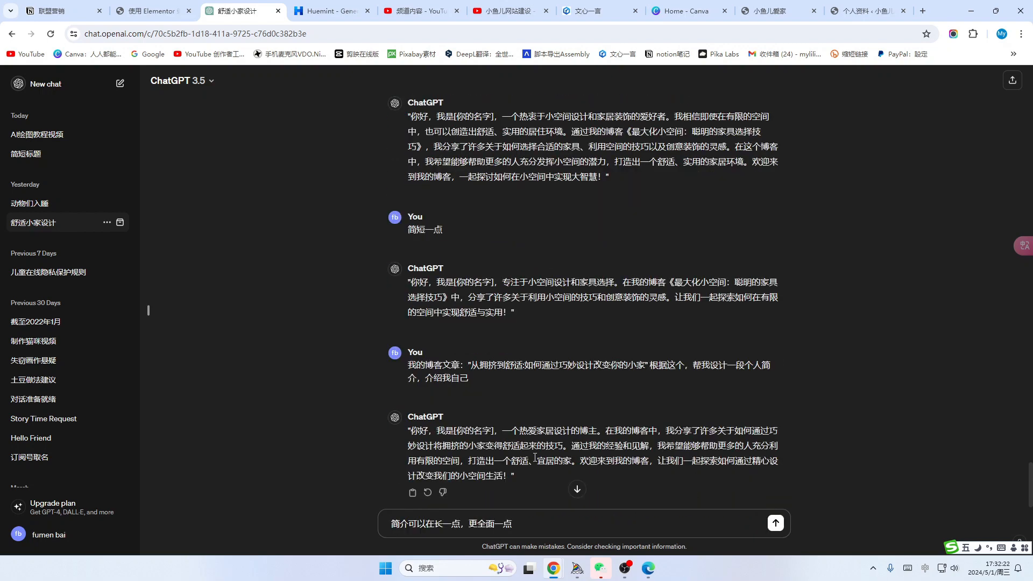
key(Return)
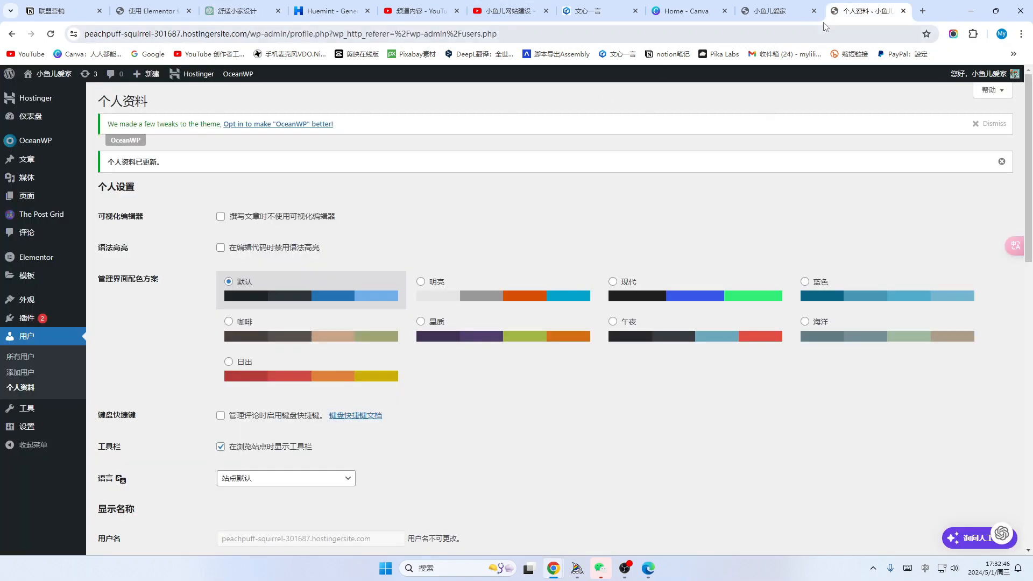
Step: Return to the Elementor page, insert ChatGPT's longer introduction with 小鱼儿爱家 as the name, and split the long text into separate paragraphs
click(775, 10)
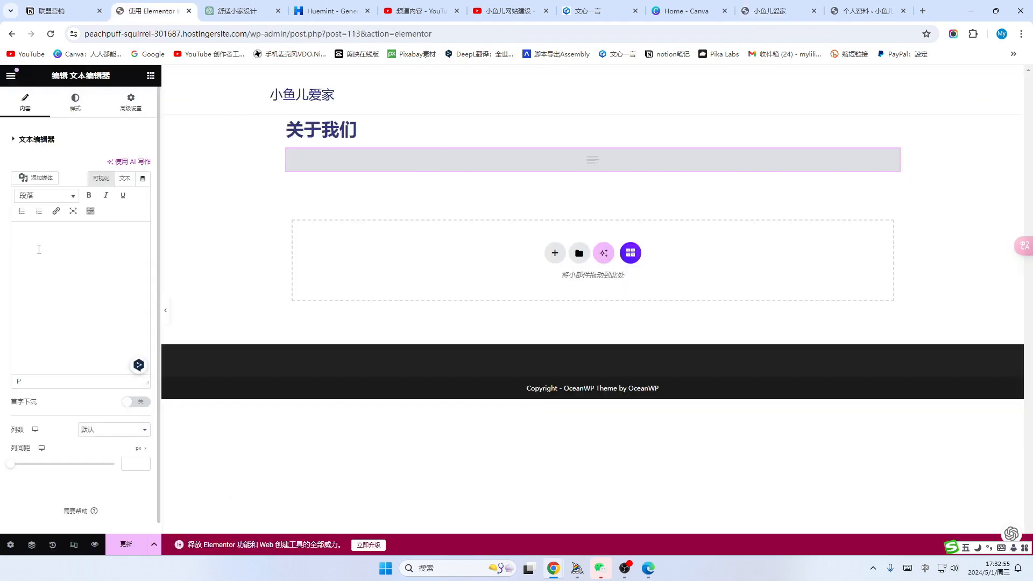
text("嗨！我是[小鱼儿爱家]，一个对家居设计充满热情的博主。在我的博客中，我专注于分享关于如何通过巧妙的设计改变小家，从拥挤到舒适的实用技巧和创意点子。通过我的文章，你可以学到如何利用每一寸空间，以及选择合适的家具、布置装饰来提升小空间的舒适度和功能性。我相信即使在有限的空间内，我们也可以打造出令人愉悦的居住环境。此外，我还将分享一些个人的家居装饰心得和经验，以及一些有趣的家居装饰灵感。无论你是刚刚开始独立生活还是想要给家里做些改变，我的博客都会为你提供一些有用的建议和灵感。加入我，让我们一起探索如何通过巧妙的设计改变我们的小空间生活吧！")
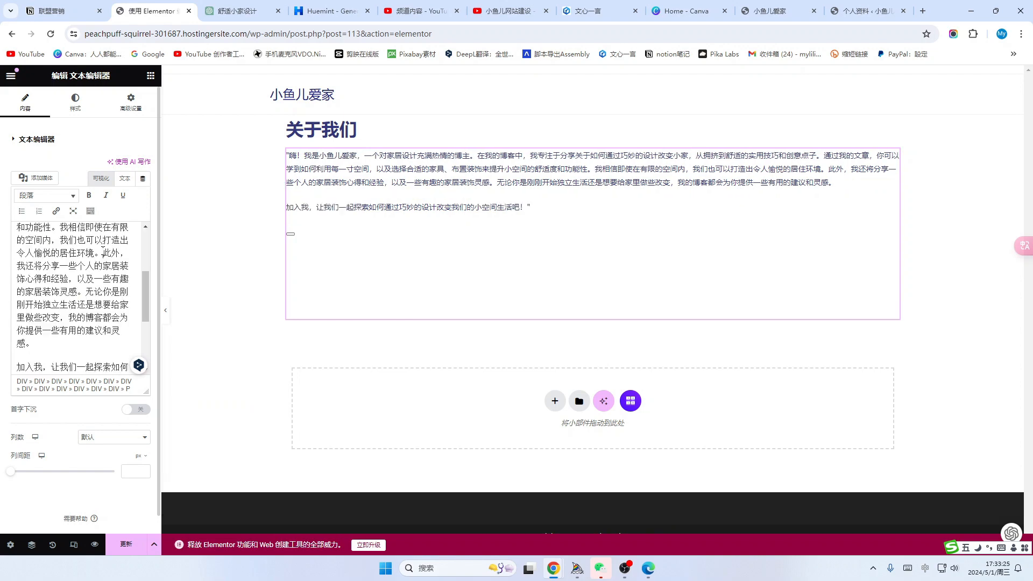
click(103, 252)
key(Return)
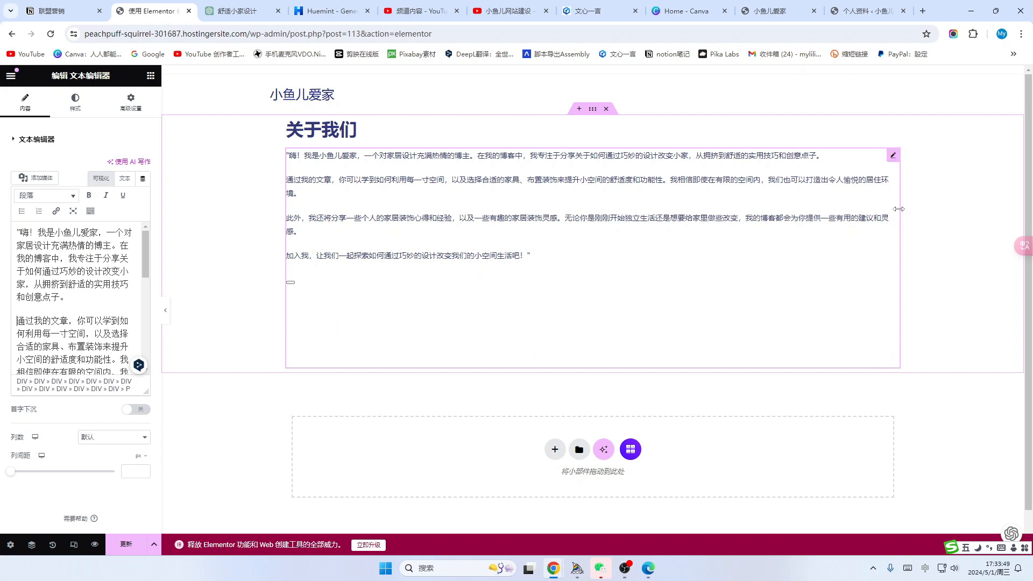
Step: Narrow the introduction's text widget to about half the content width and make its closing paragraph, starting with 加入我, bold
drag(899, 209, 667, 385)
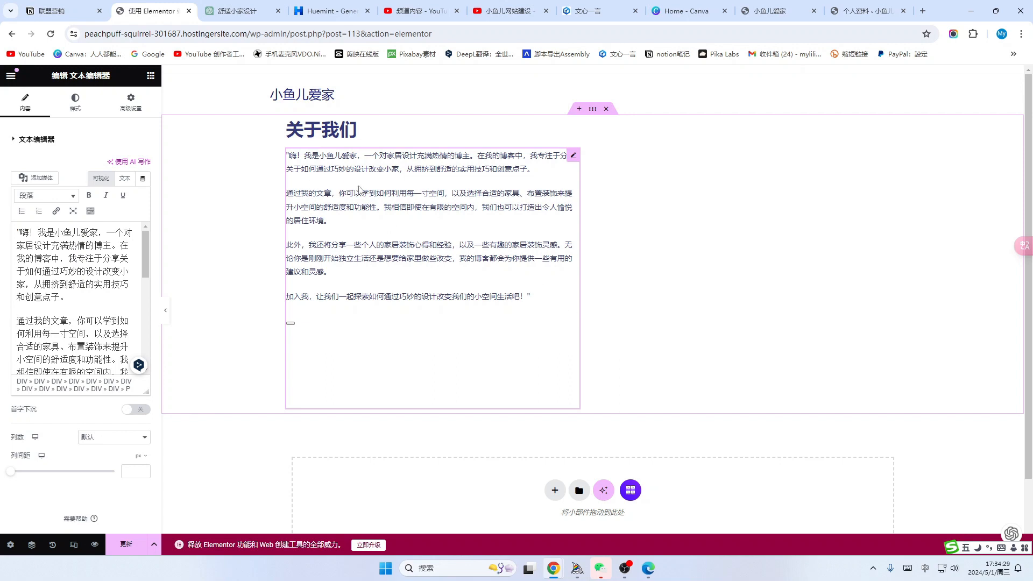
scroll(60, 317, down, 3)
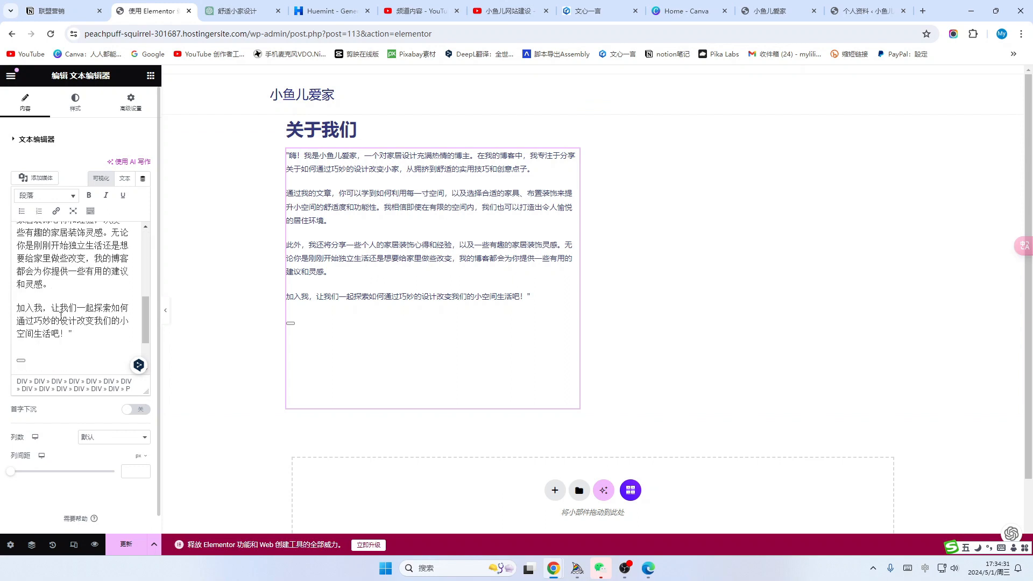
drag(17, 308, 74, 331)
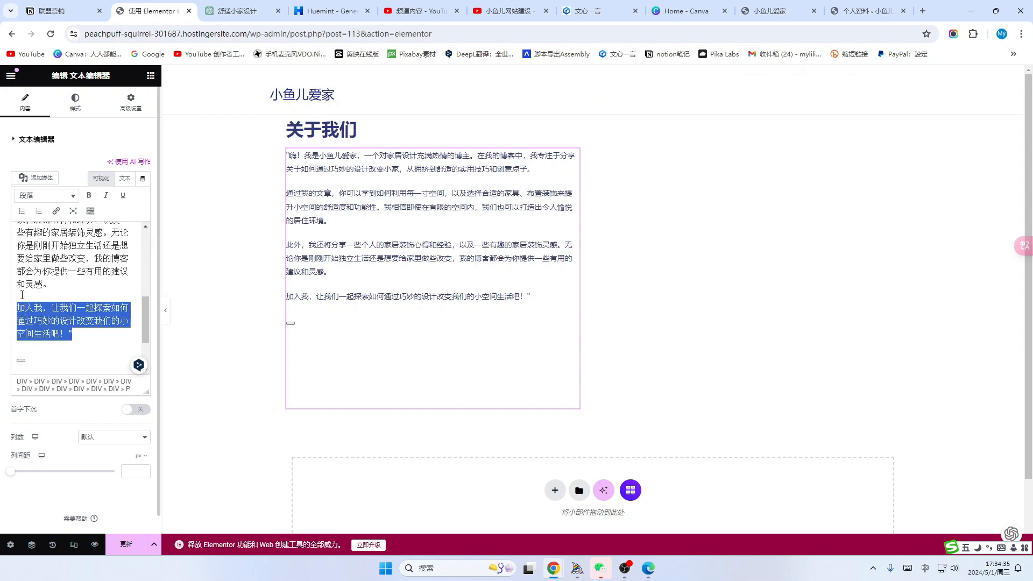
click(89, 197)
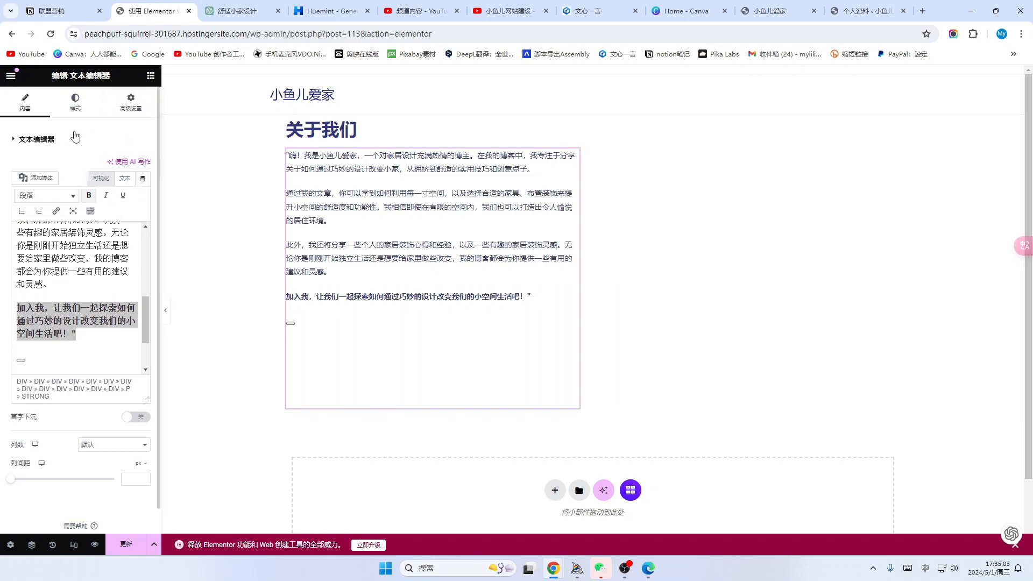
Step: Set the introduction text's font size to 17 px in its typography settings
click(76, 103)
click(143, 210)
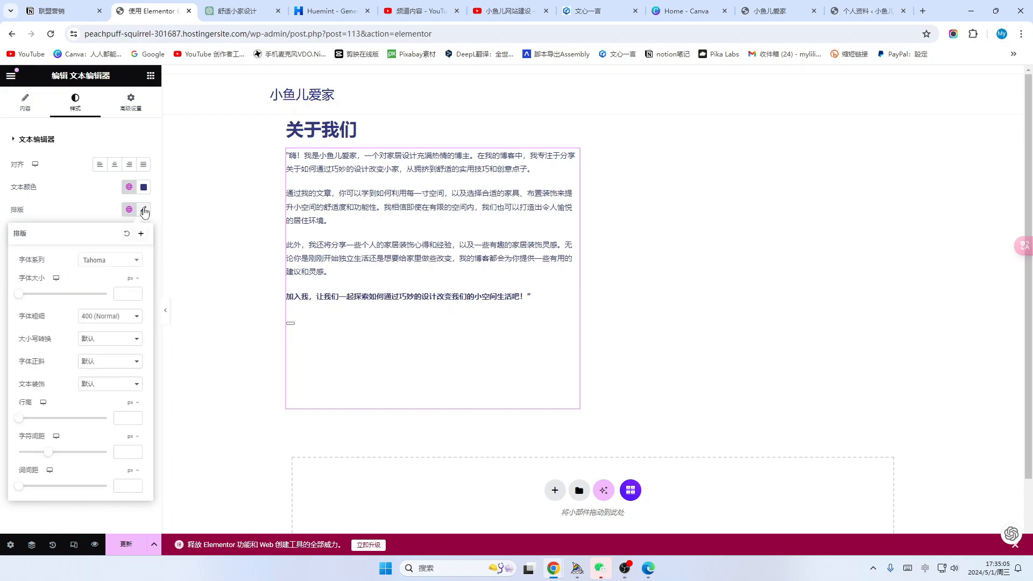
drag(22, 295, 26, 295)
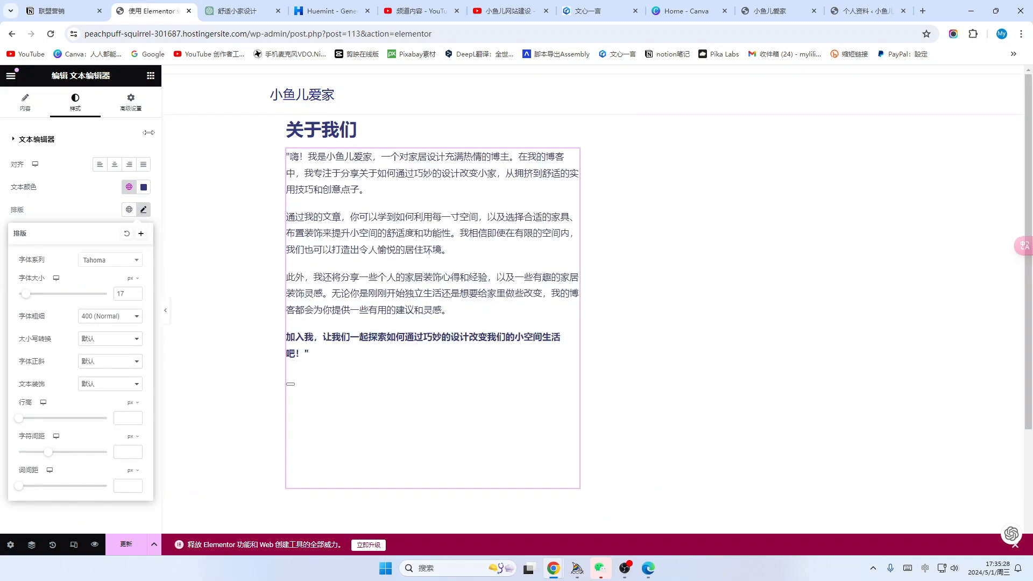
Step: Add a heading widget below the introduction text and set its font size to 24 px
click(150, 75)
scroll(76, 263, down, 1)
scroll(78, 262, down, 2)
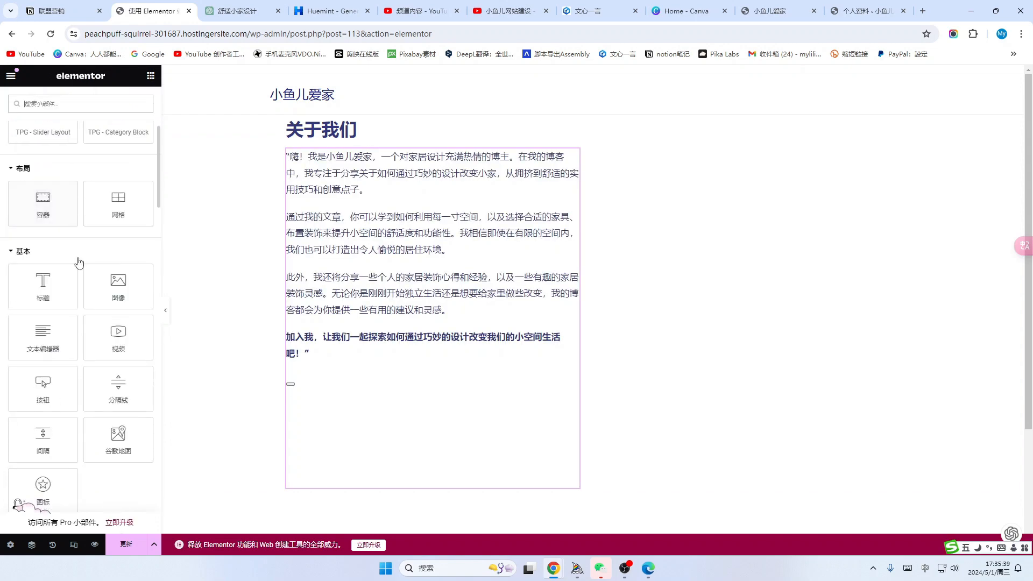
drag(44, 290, 344, 425)
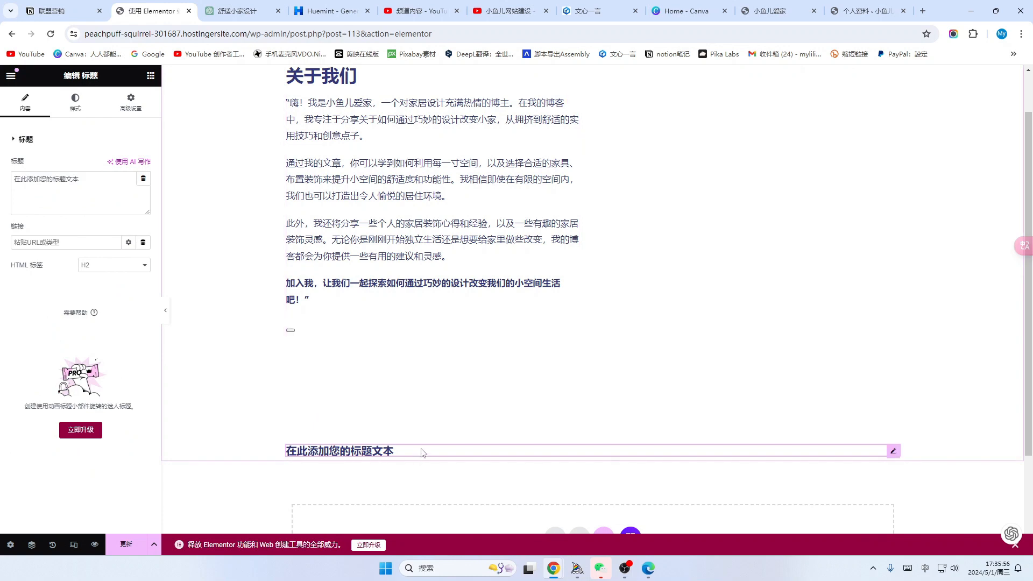
click(75, 102)
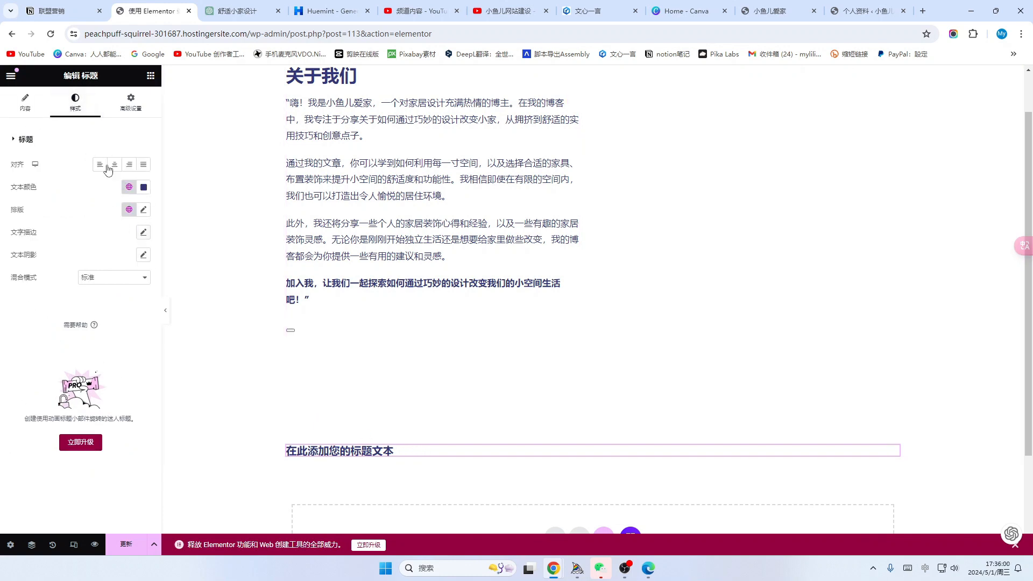
click(144, 209)
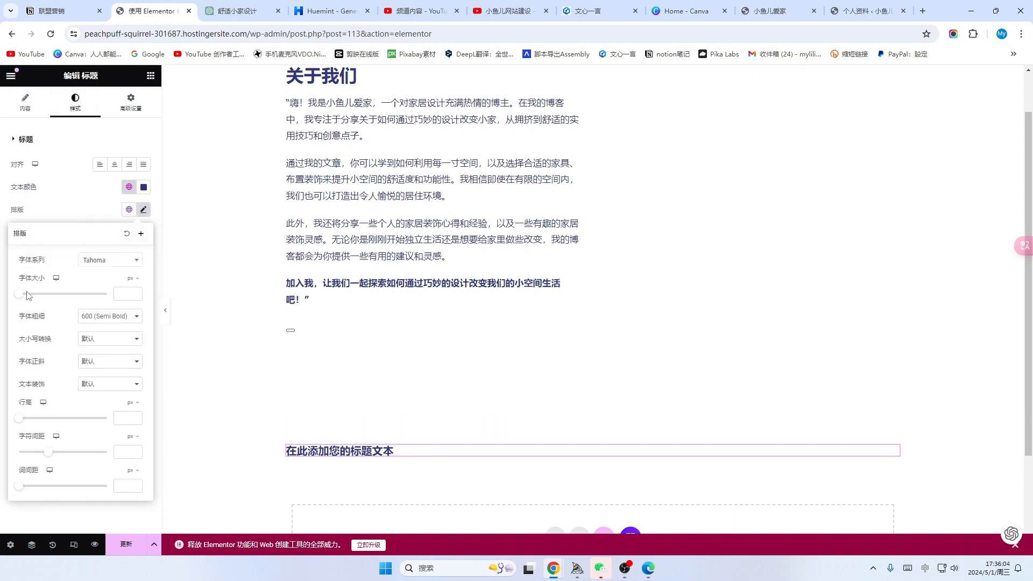
Step: Replace the new heading's placeholder text with 小鱼儿爱家
click(441, 450)
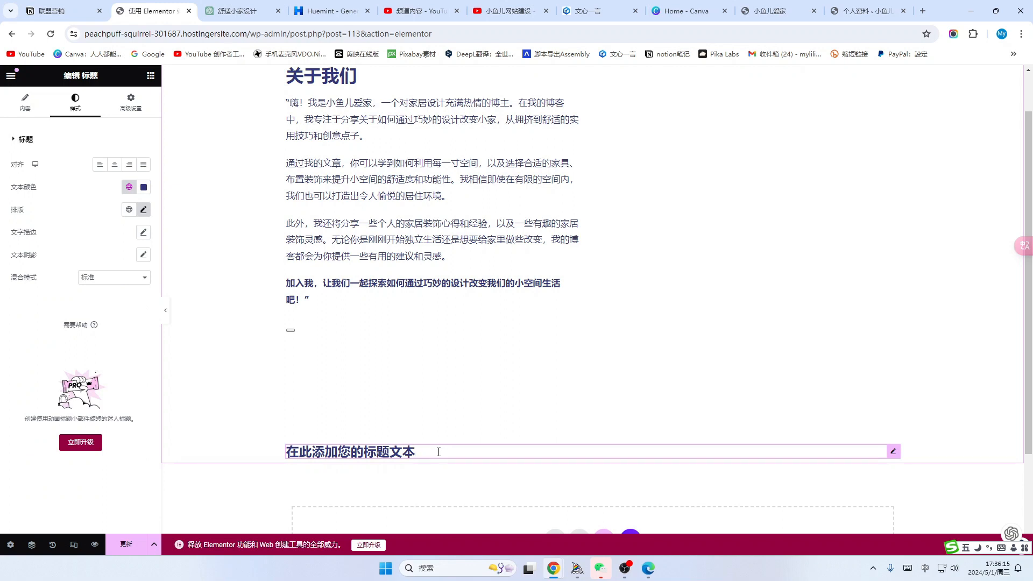
key(BackSpace)
key(BackSpace)
key(BackSpace)
key(BackSpace)
key(BackSpace)
key(BackSpace)
key(BackSpace)
key(BackSpace)
key(BackSpace)
key(BackSpace)
text(xiaoyuer)
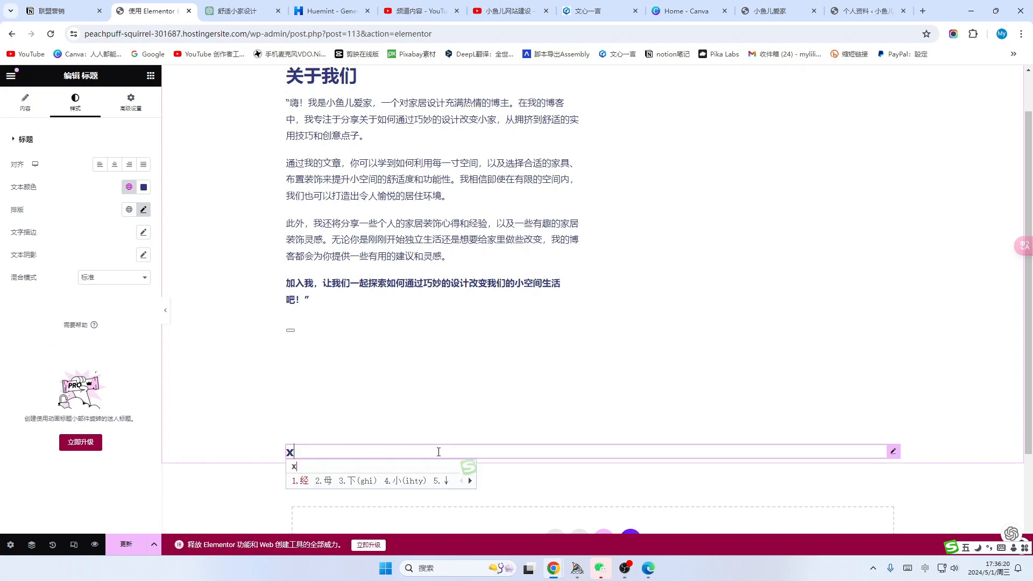
key(space)
text(aijia)
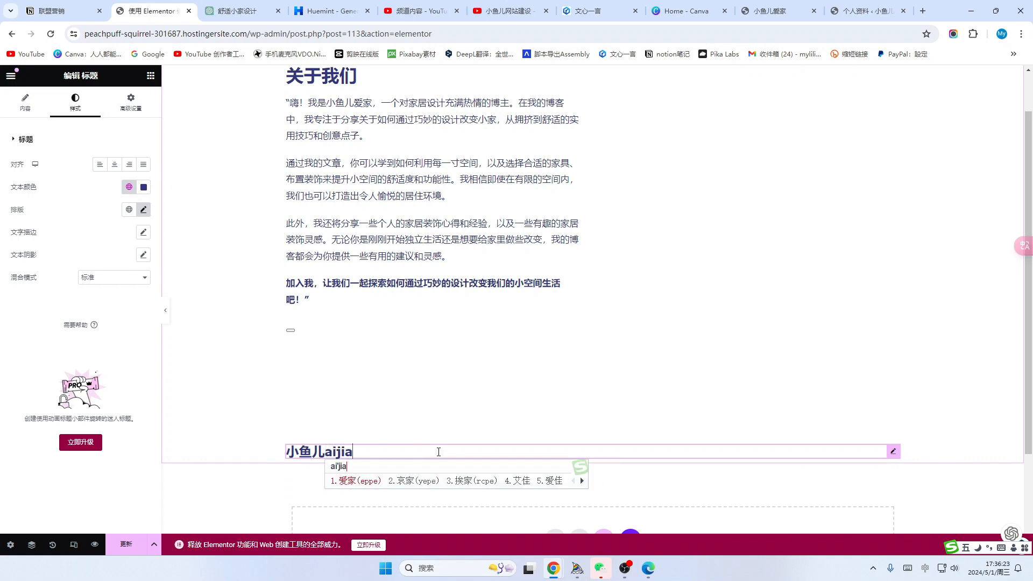
key(space)
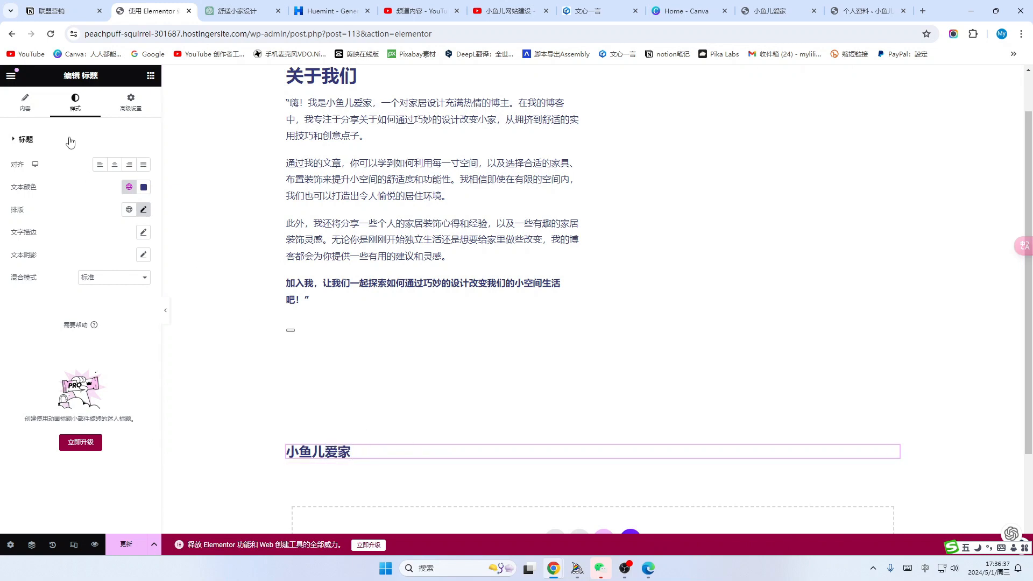
Step: Set the lower 小鱼儿爱家 heading's font size to 36 px and its font family to Abril Fatface
click(143, 210)
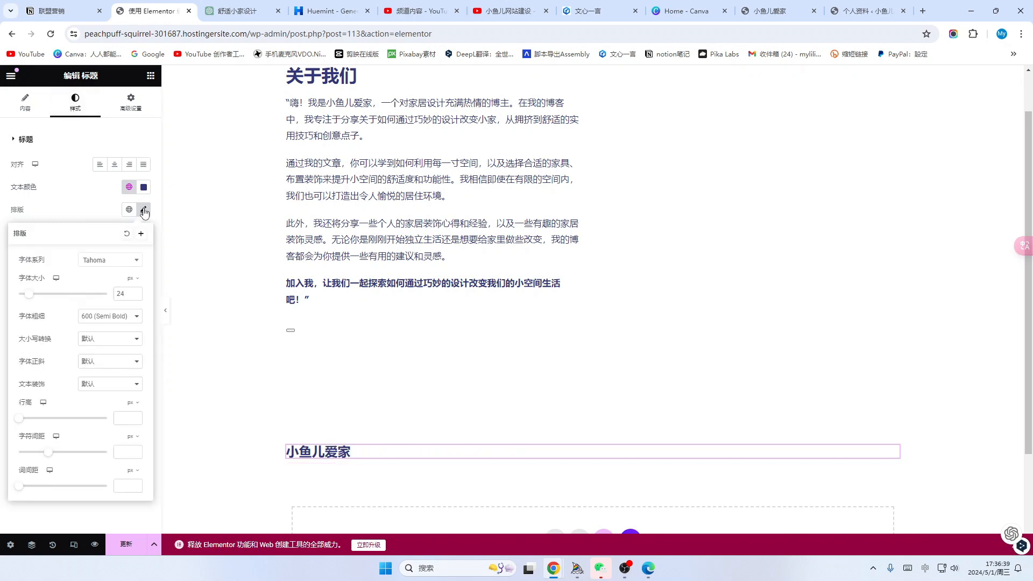
drag(34, 298, 39, 299)
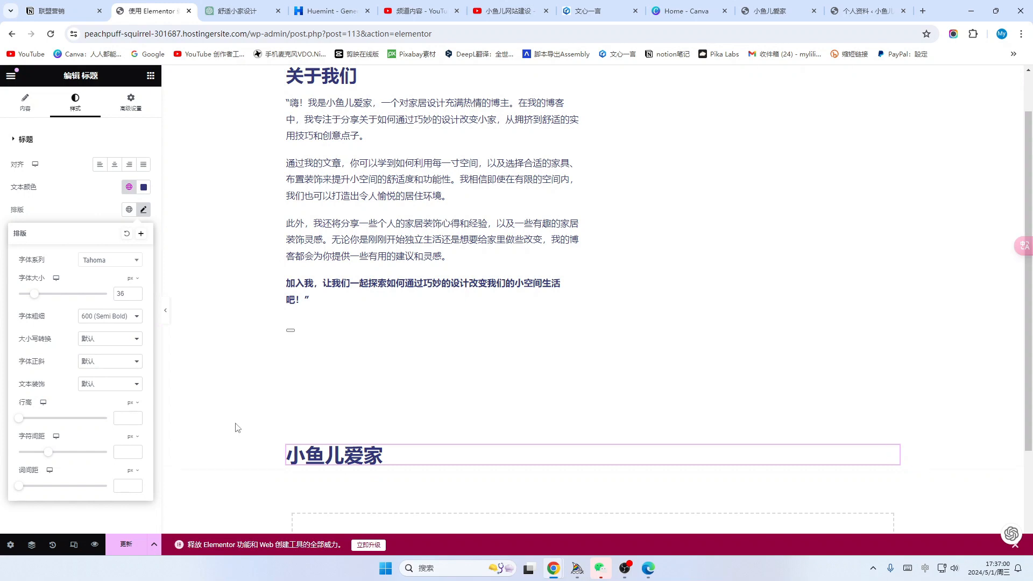
click(138, 263)
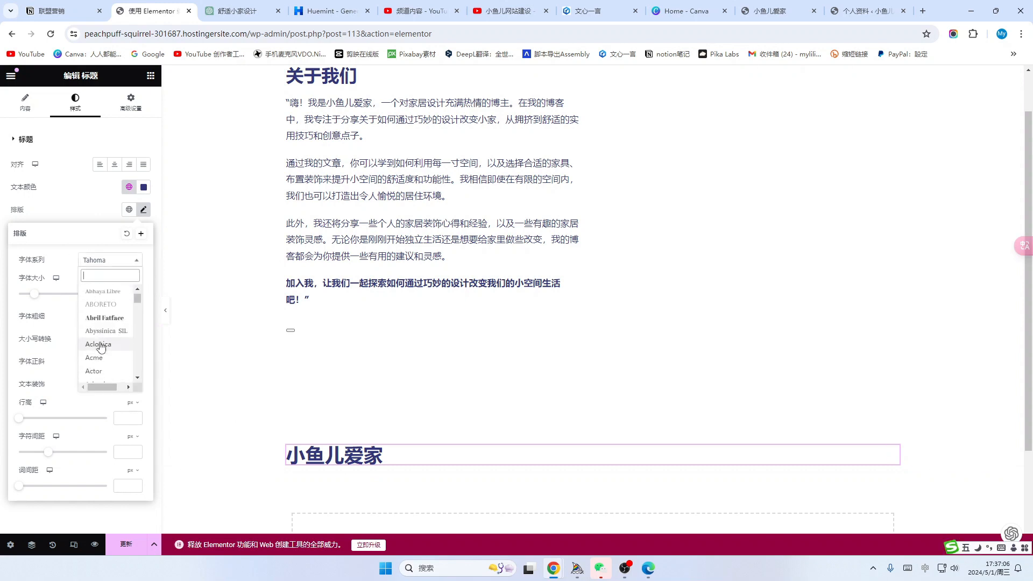
click(96, 318)
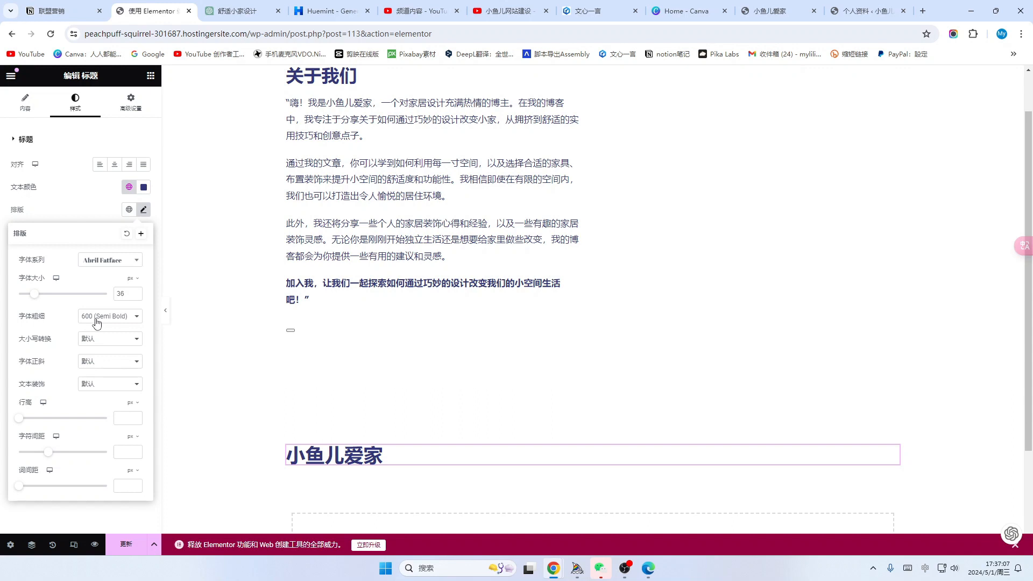
Step: Append xiaoyuer to the lower heading and change its font family to Aguafina Script after trying Alex Brush
click(110, 260)
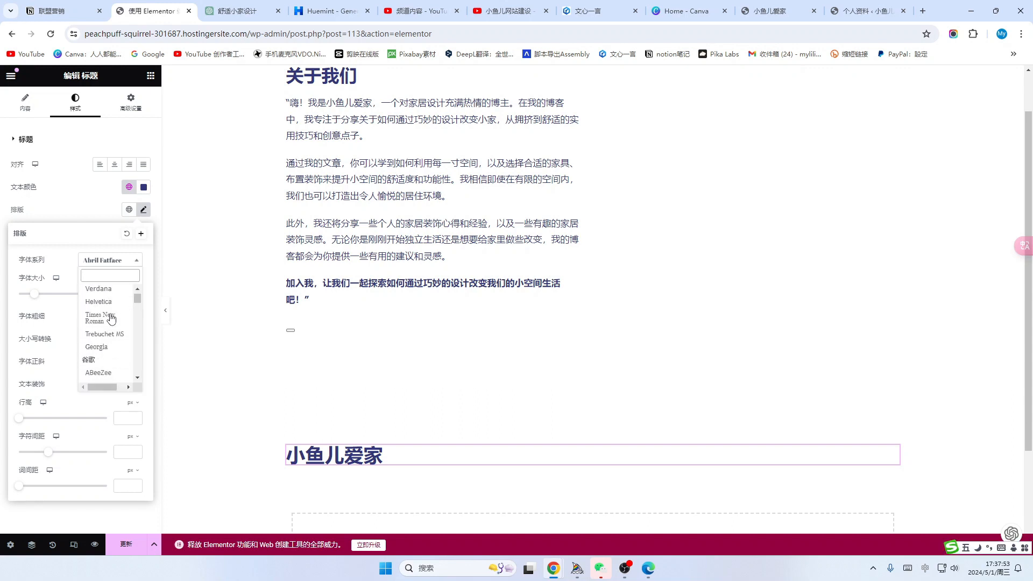
scroll(109, 339, down, 3)
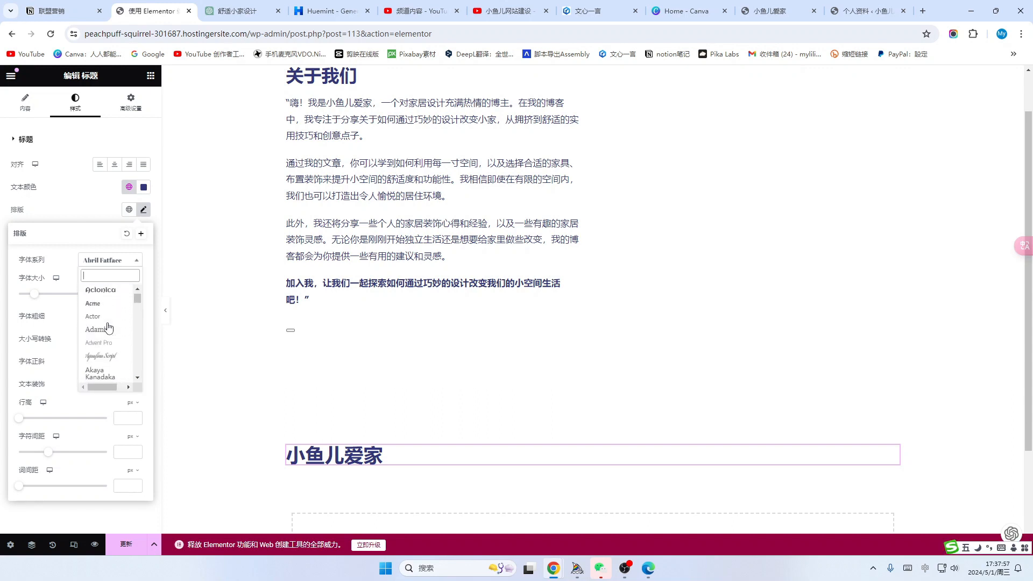
click(109, 294)
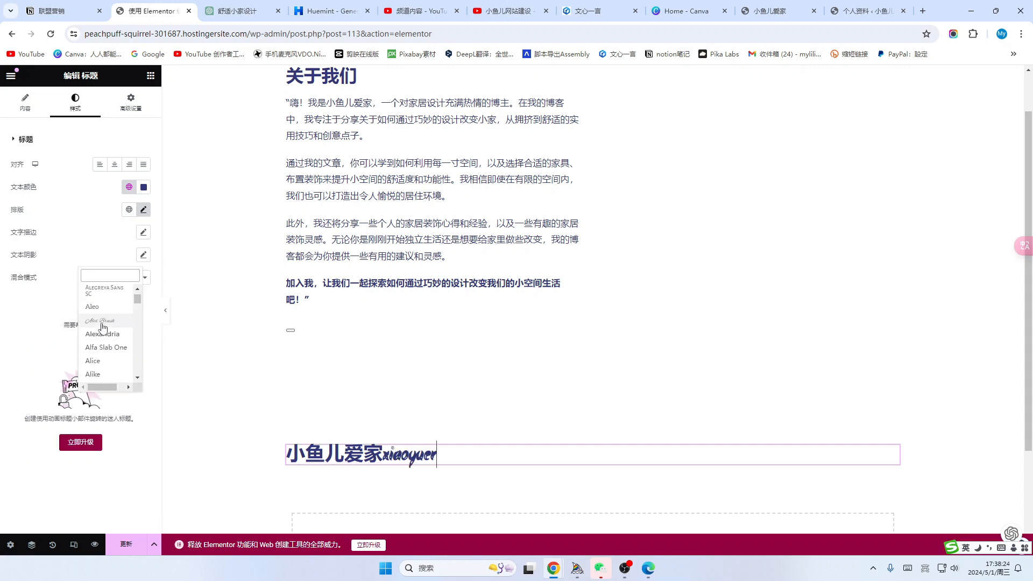
click(103, 323)
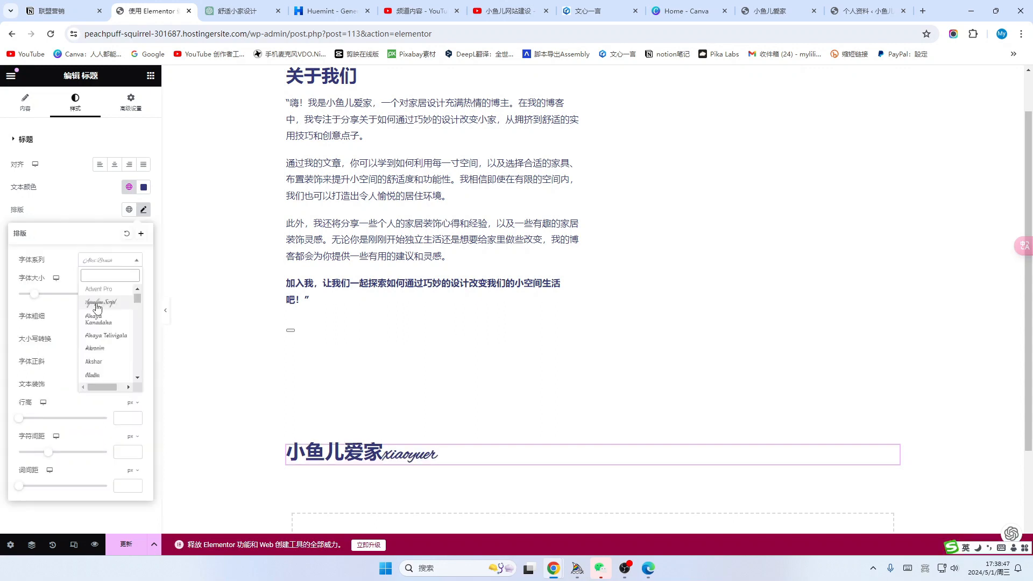
click(98, 307)
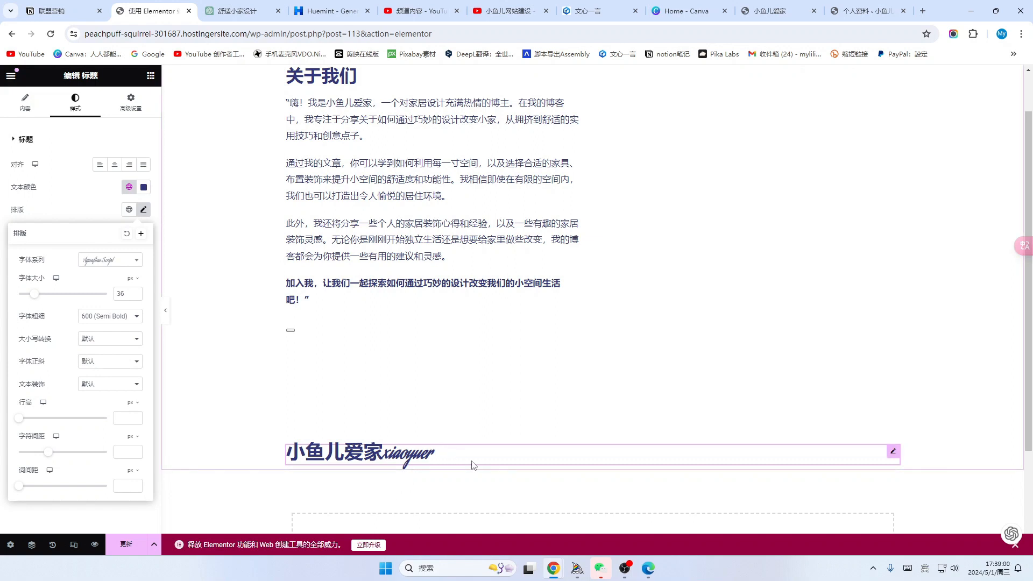
key(shift)
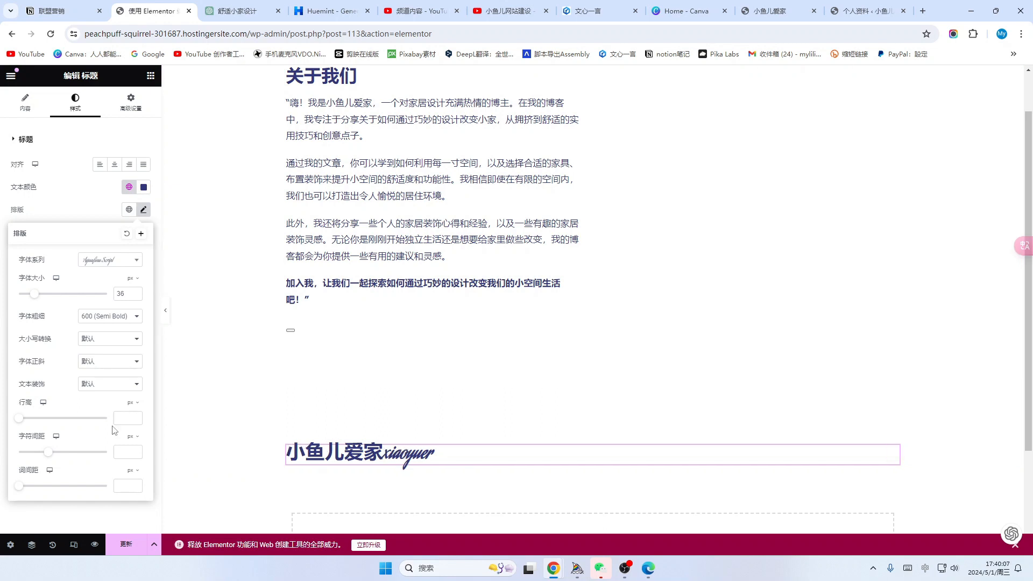
Step: Unlink the lower heading's margin values and set only the top margin to 30 px
click(133, 104)
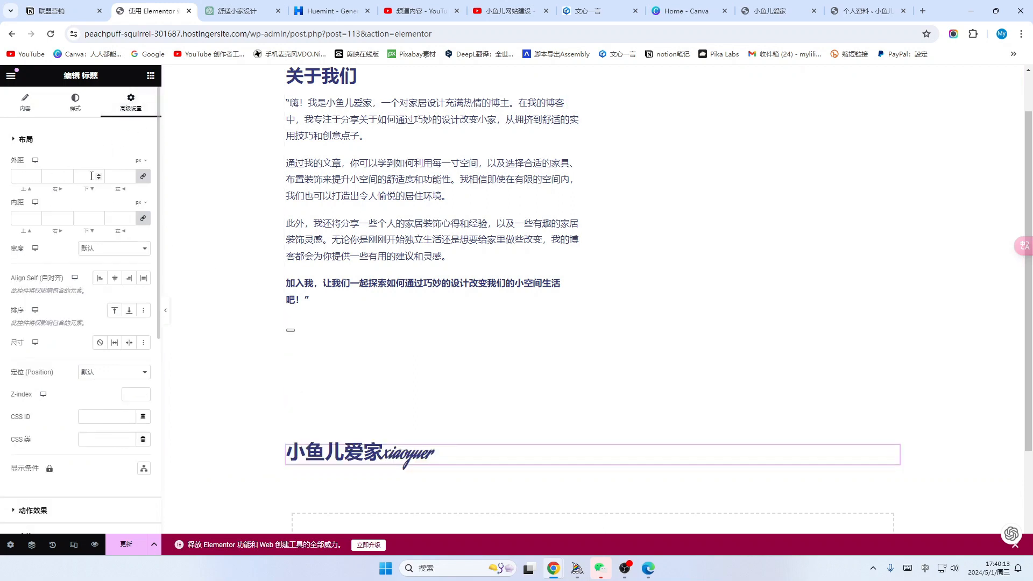
click(143, 178)
drag(30, 176, 14, 177)
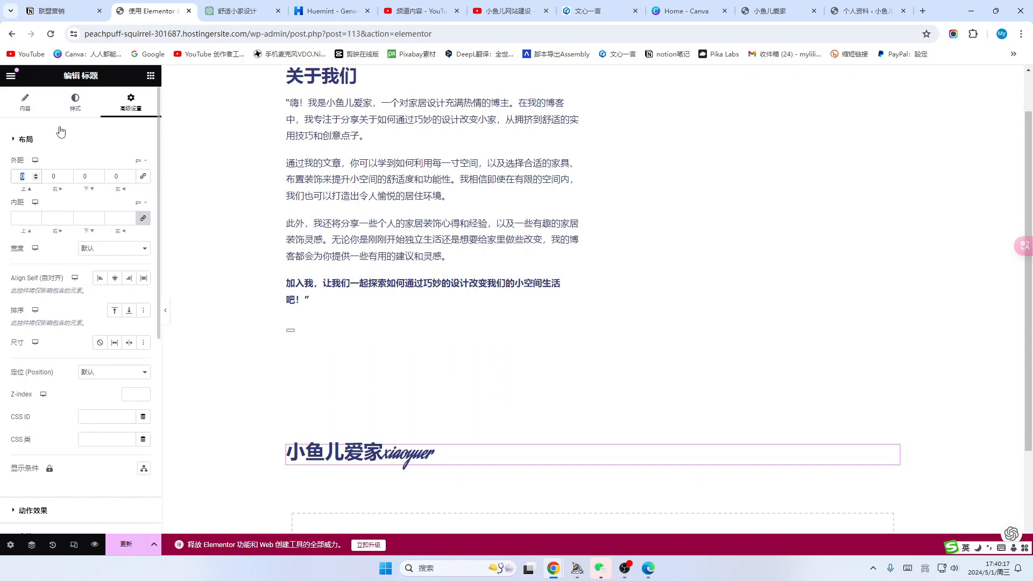
text(30)
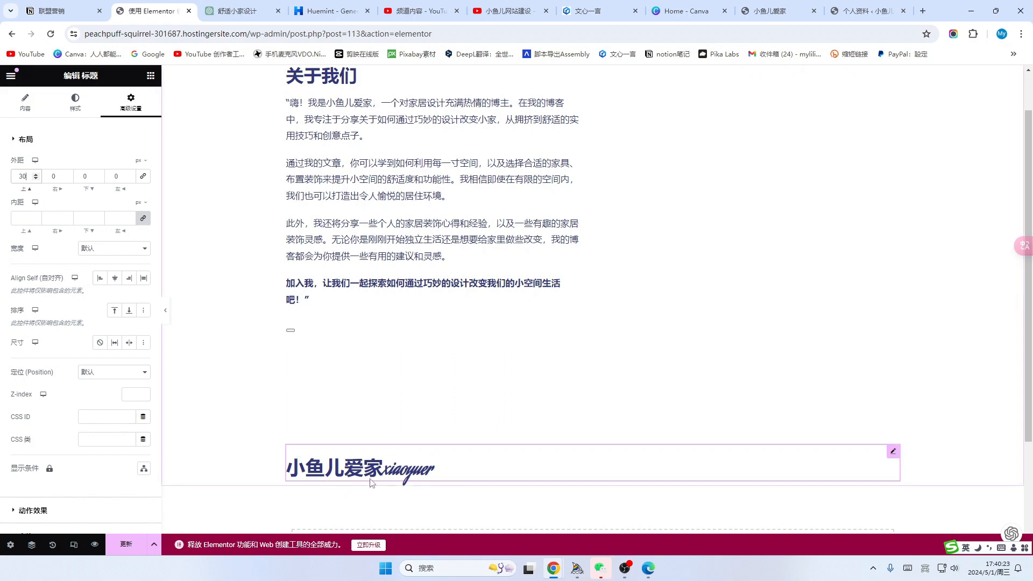
Step: Link the lower heading's margin values and set the margin to 20 px on all four sides
click(144, 178)
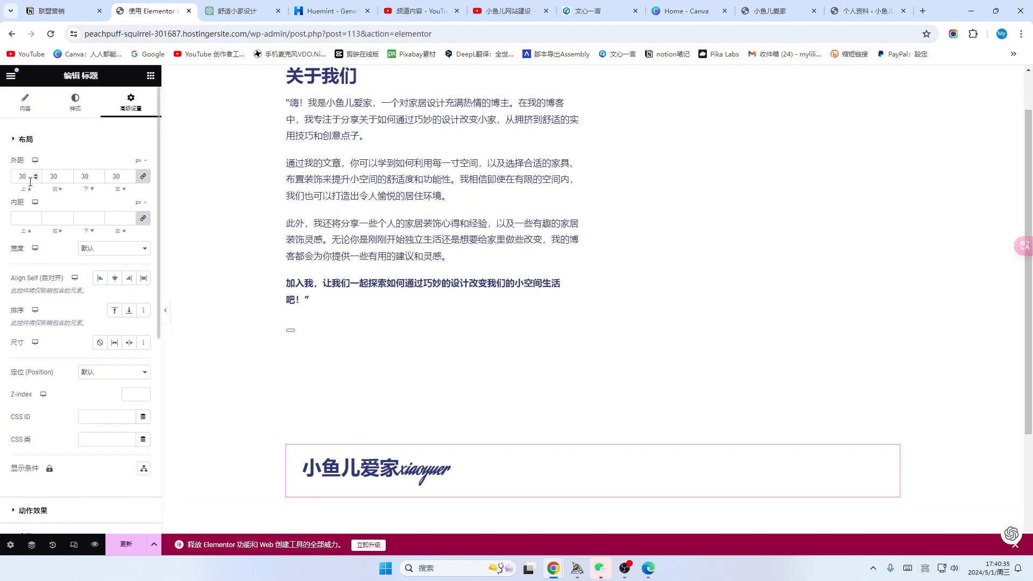
drag(25, 176, 16, 177)
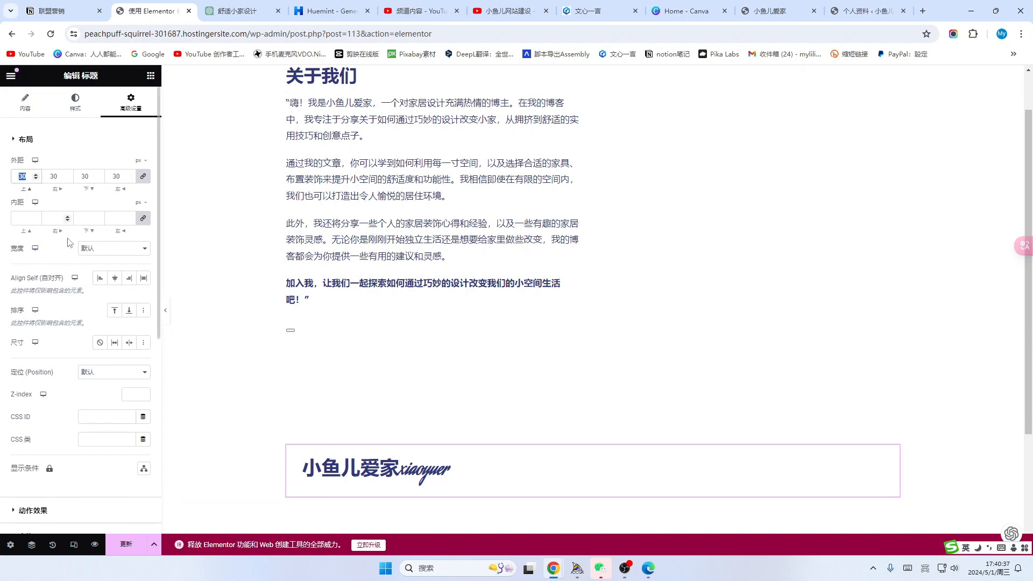
text(20)
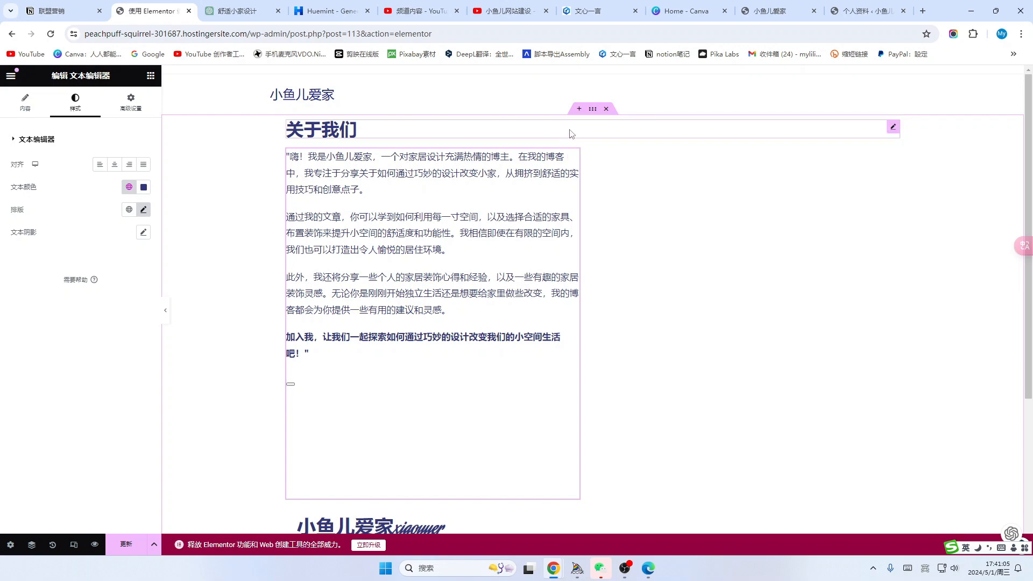
Step: Set the main container's margin to 30 px on all four sides
click(592, 109)
click(132, 102)
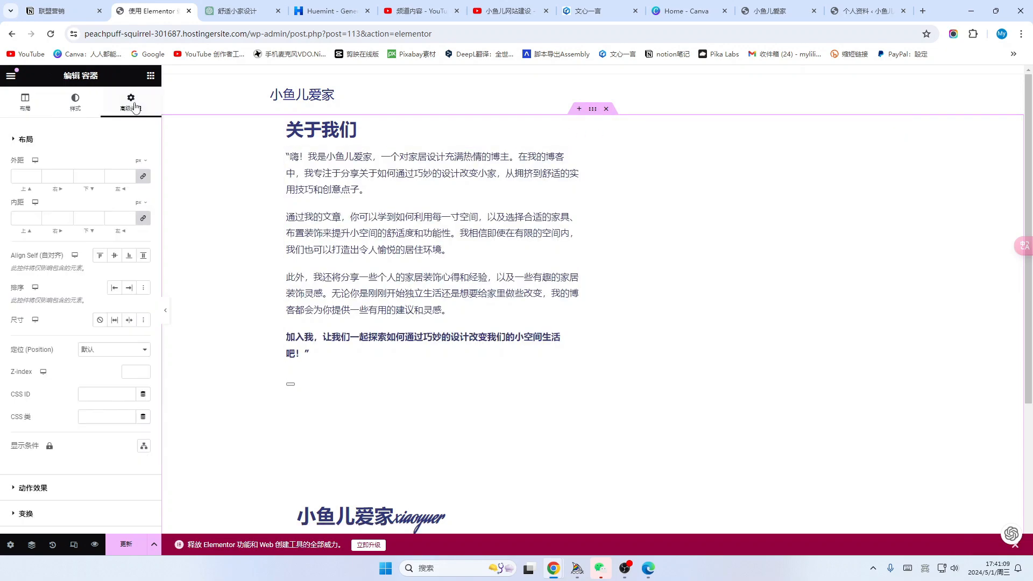
click(22, 174)
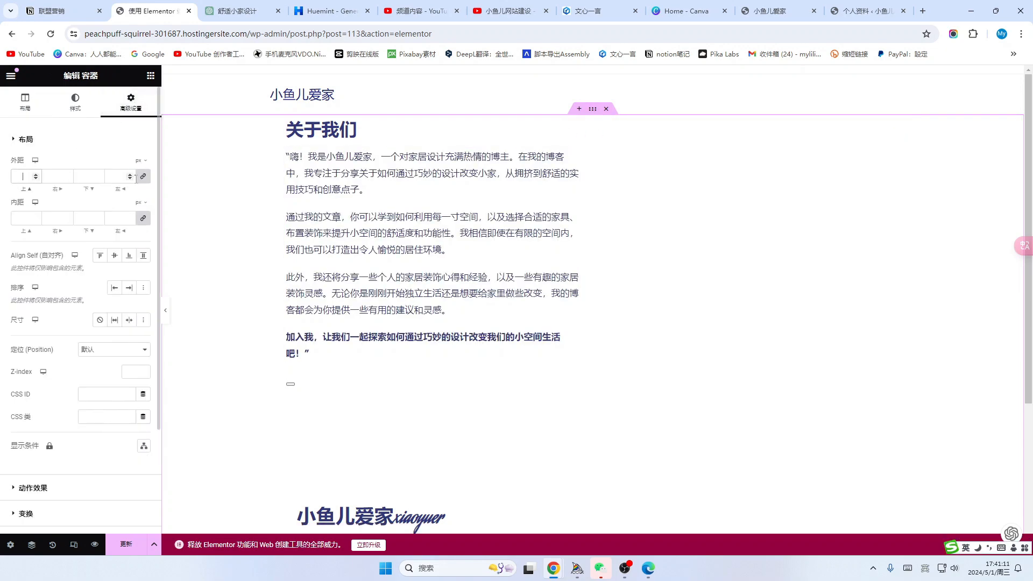
text(030)
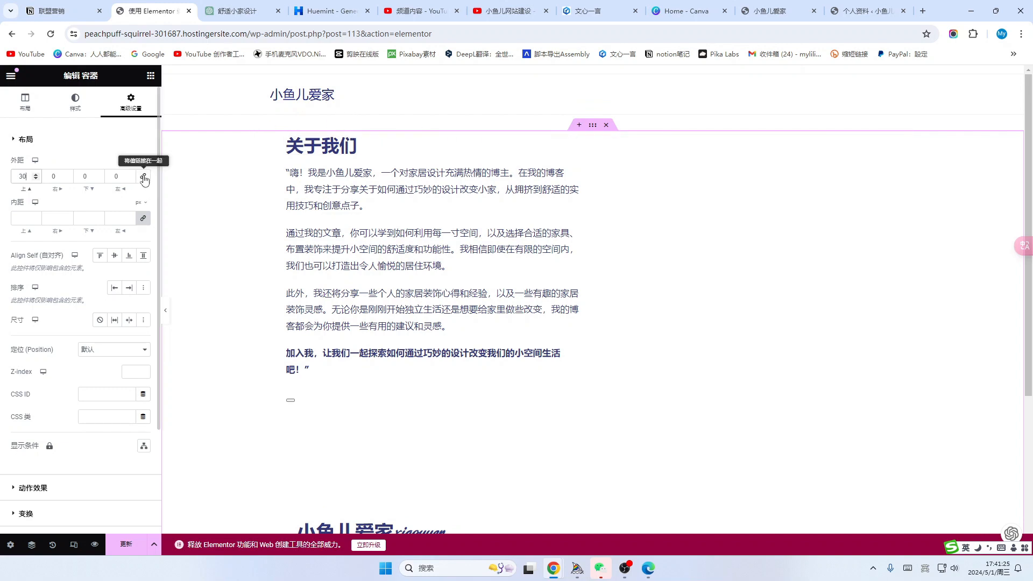
click(144, 178)
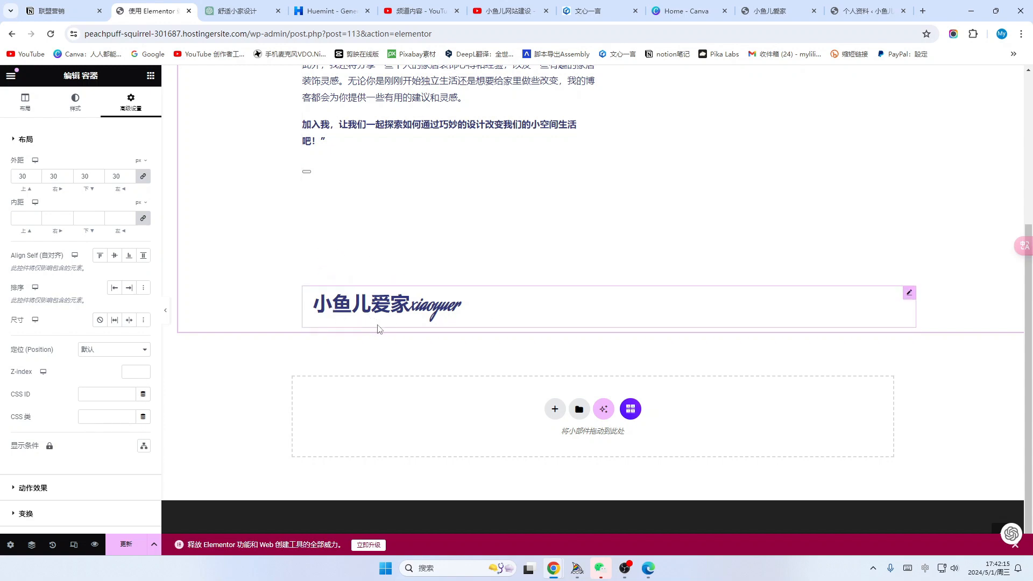
Step: Add an image widget below the 小鱼儿爱家 xiaoyuer signature heading
click(151, 75)
scroll(59, 258, down, 5)
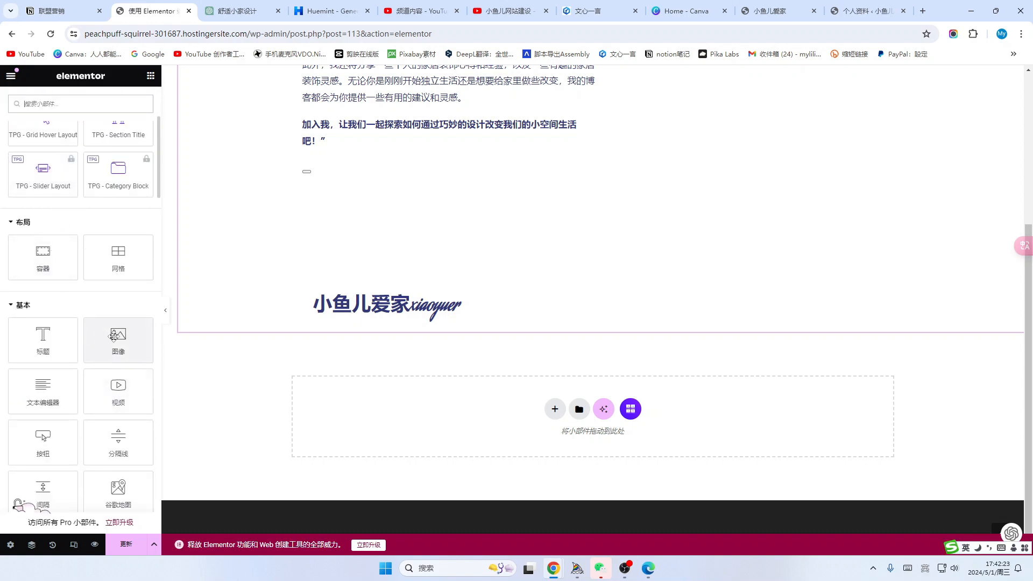
drag(114, 336, 338, 313)
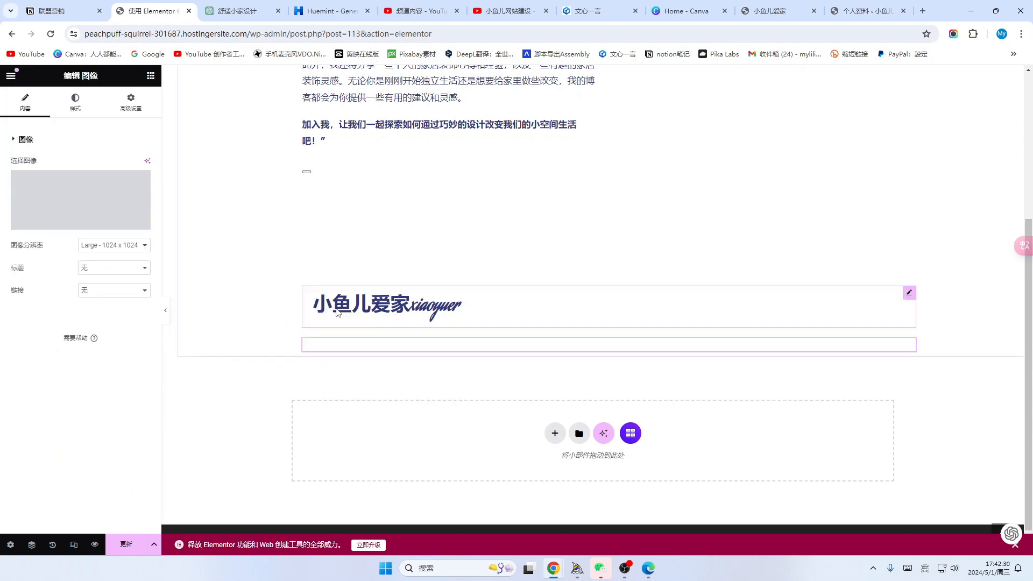
scroll(528, 313, down, 5)
scroll(527, 312, up, 2)
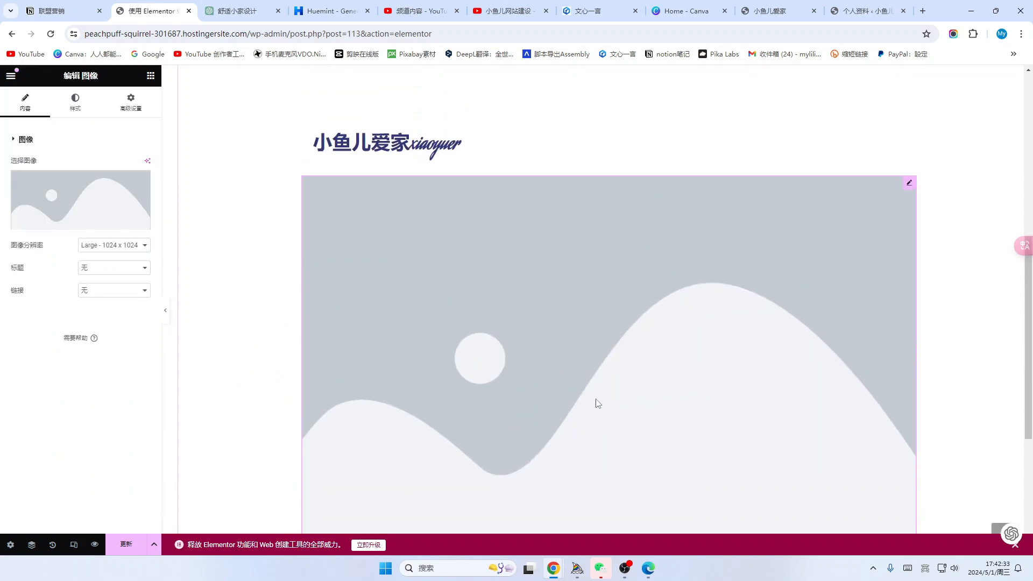
Step: Fill the image widget with the media library picture of the living room with a round wall shelf
scroll(595, 398, down, 2)
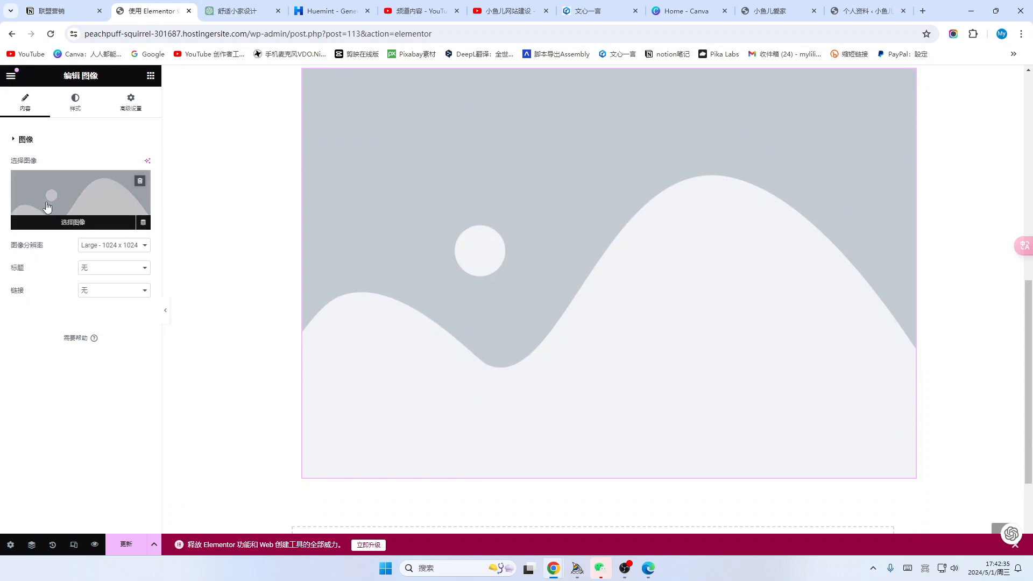
click(73, 223)
click(170, 210)
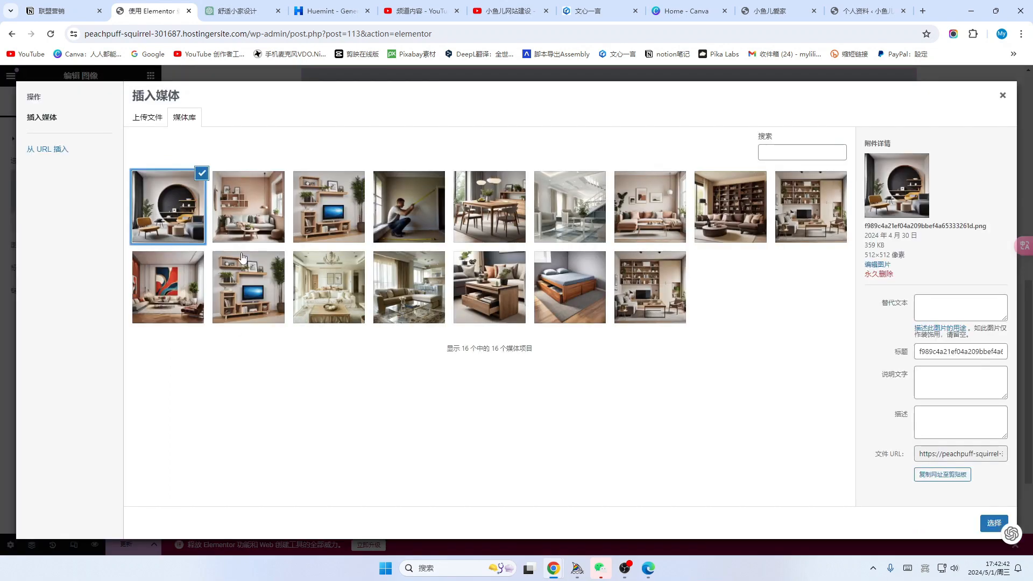
click(993, 523)
Step: Narrow the image widget until it is slightly wider than the signature heading's text
scroll(469, 241, up, 2)
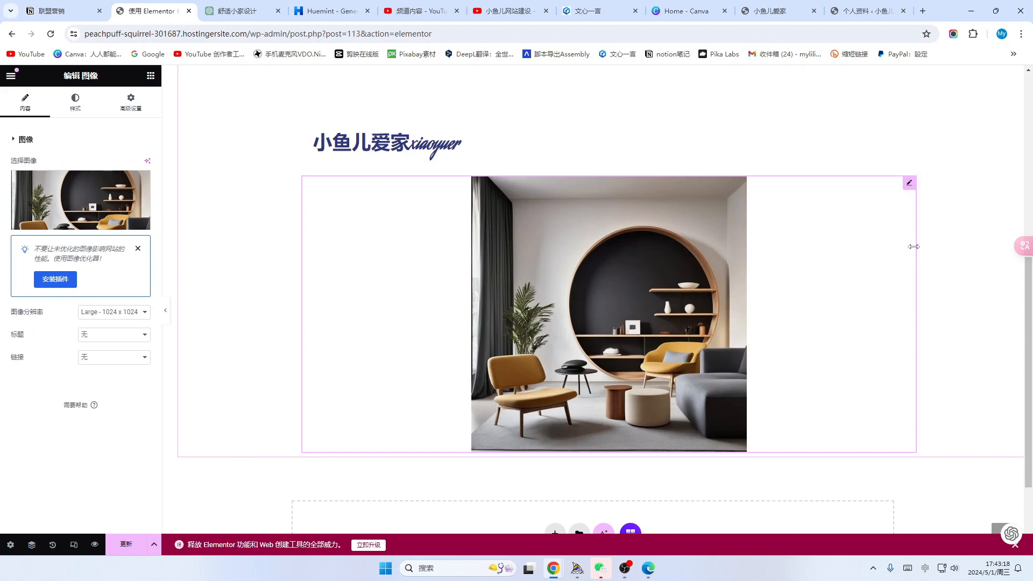
drag(913, 247, 486, 369)
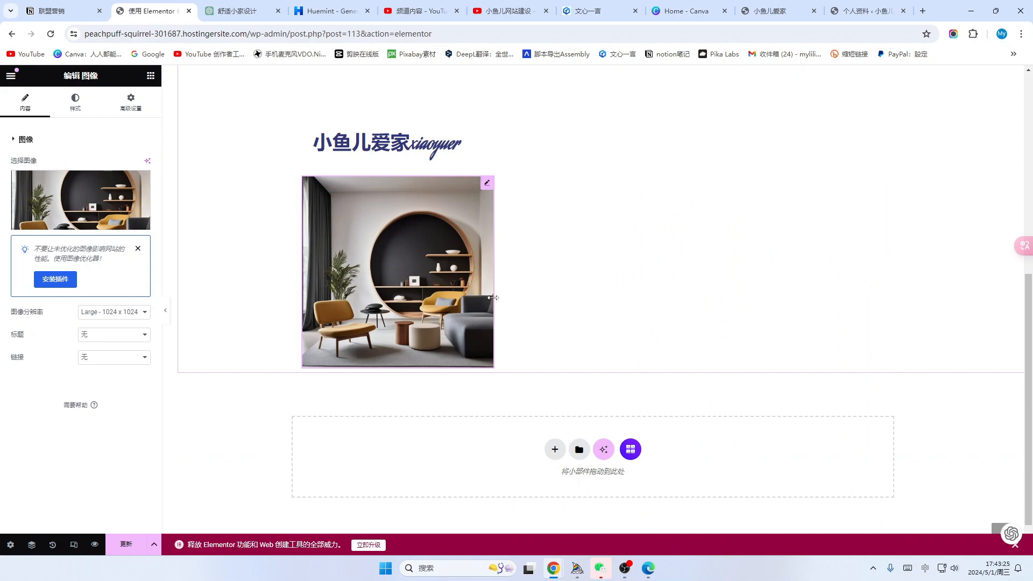
drag(493, 297, 456, 281)
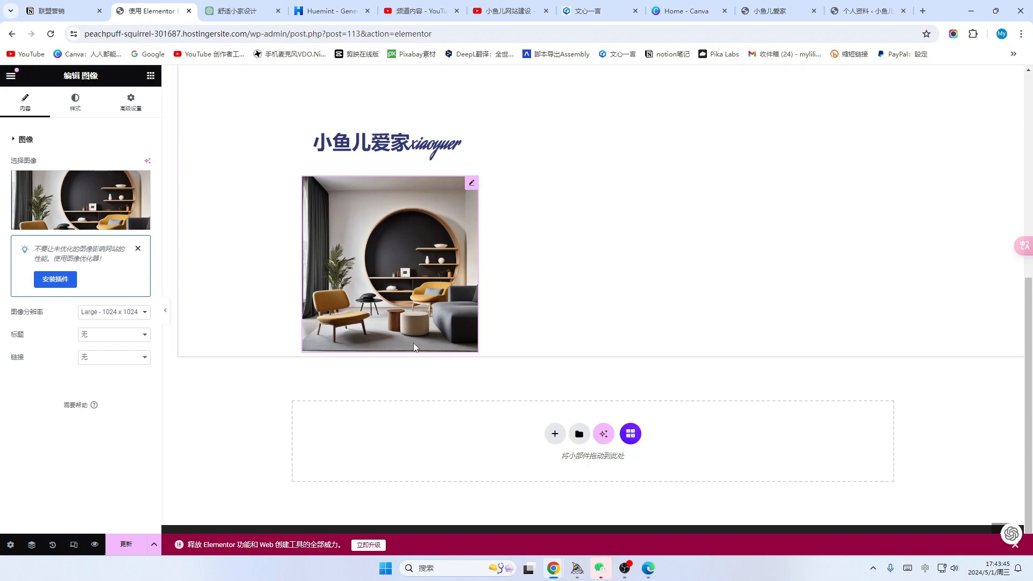
Step: Set the image's border radius to 200 px on all four corners after trying 30 px and 80 px
click(76, 103)
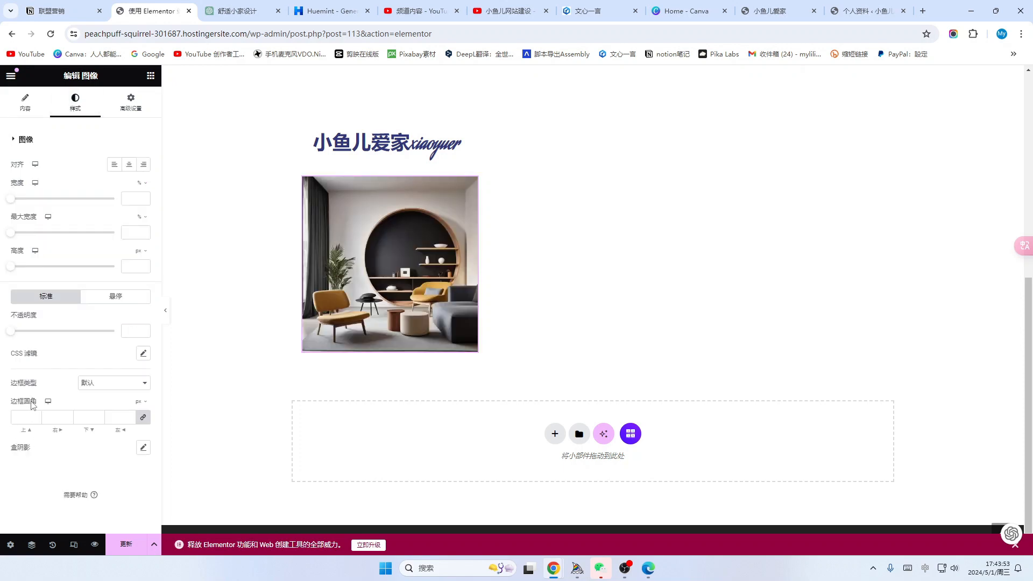
click(144, 419)
drag(30, 419, 10, 420)
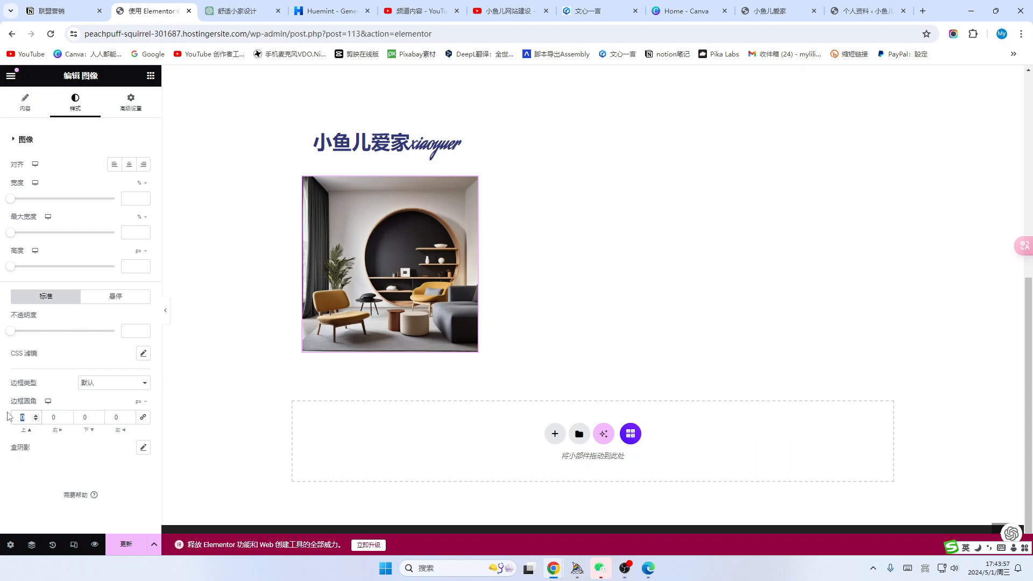
text(30)
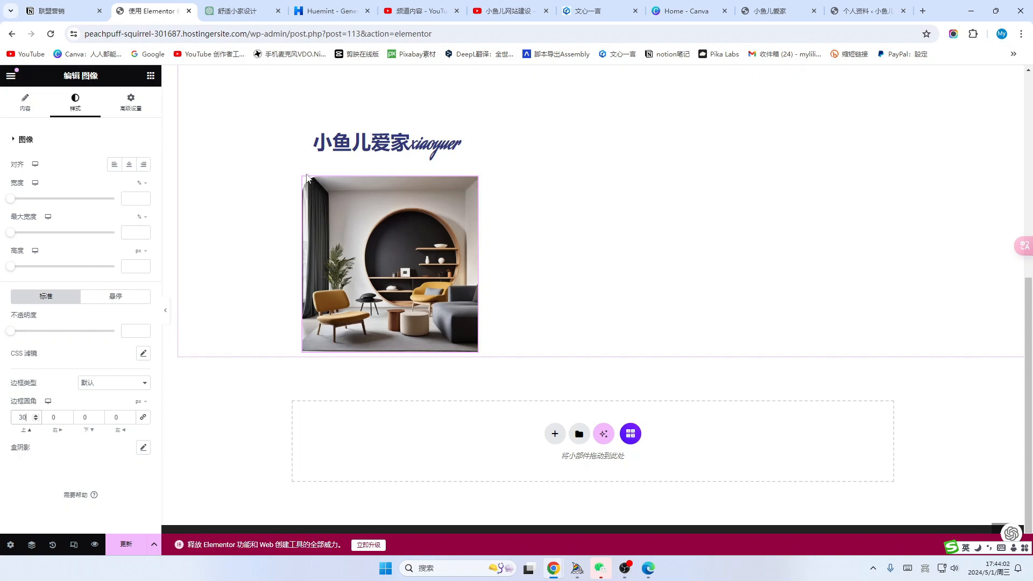
click(143, 418)
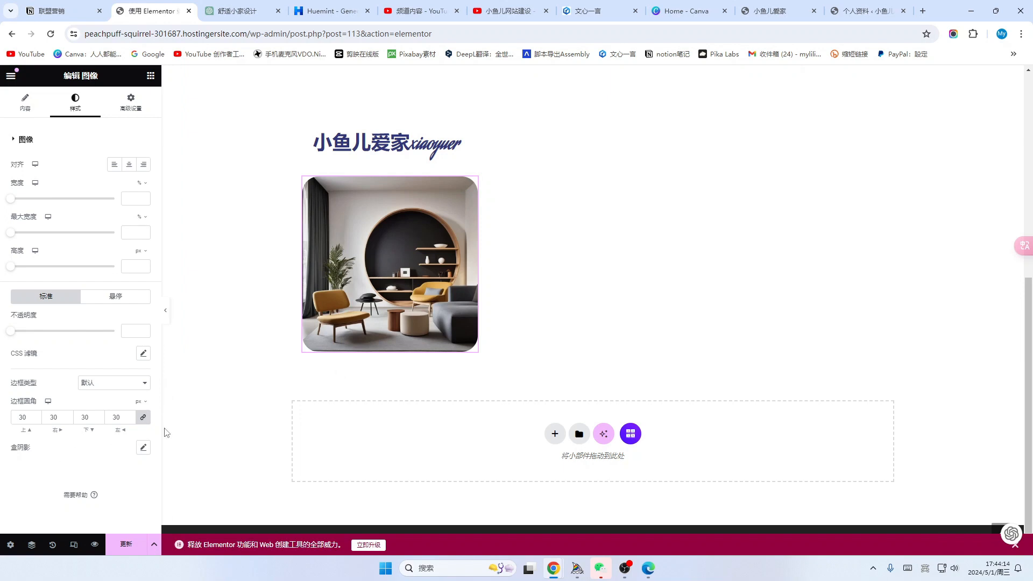
double_click(20, 417)
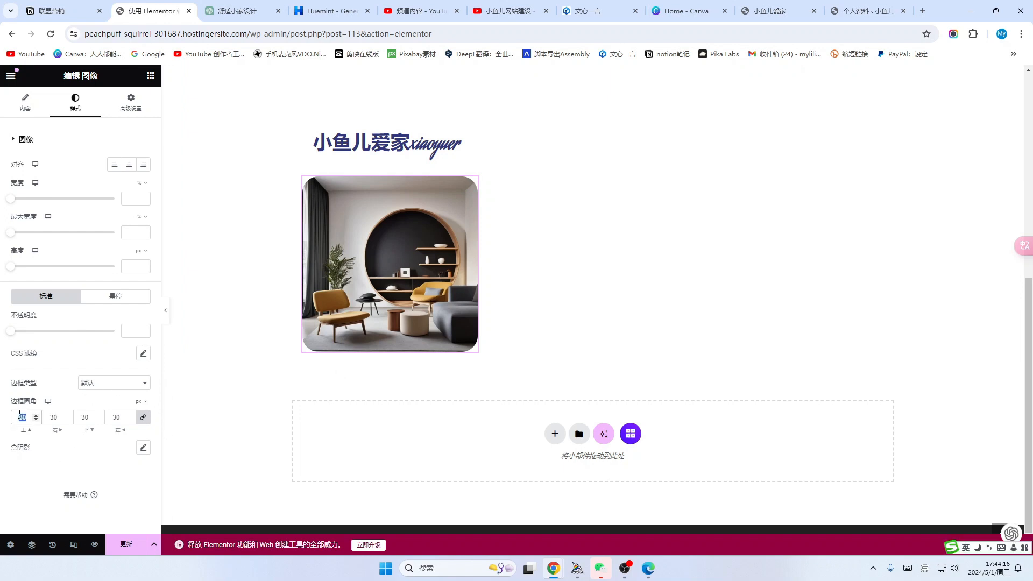
text(80)
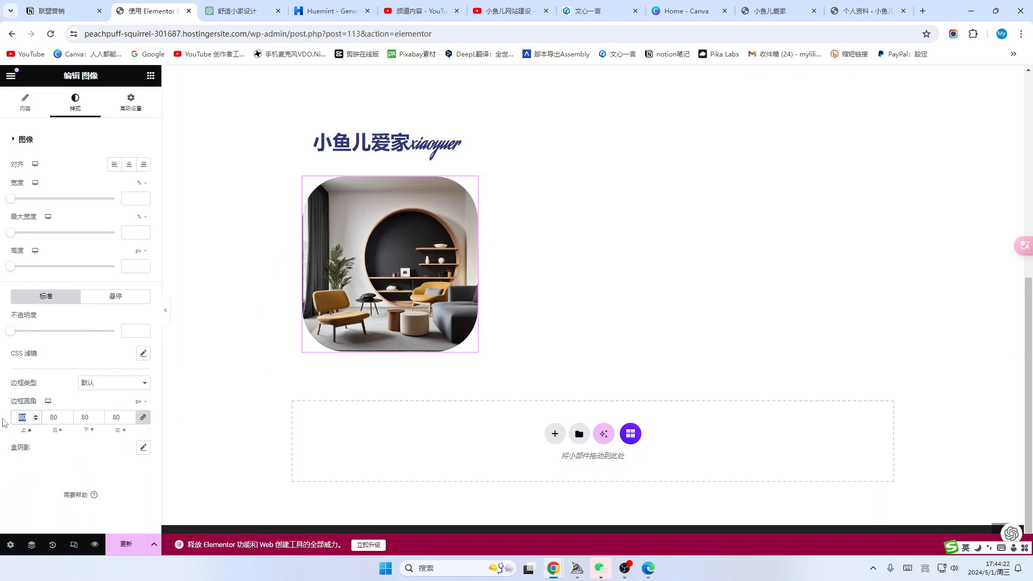
text(200)
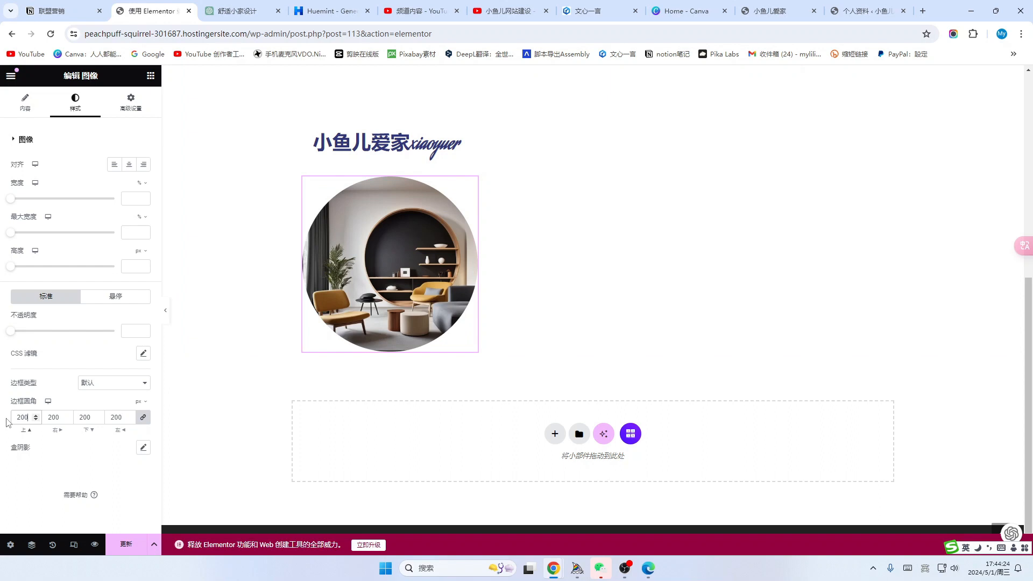
click(553, 281)
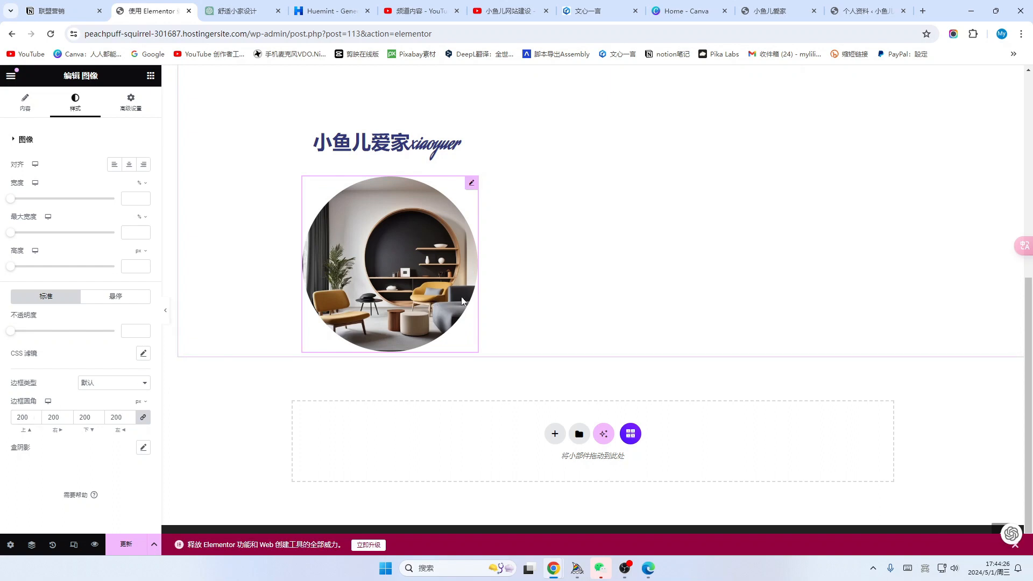
Step: Try a narrower width for the round image, and widen it back to roughly its earlier size
scroll(401, 210, up, 1)
scroll(397, 211, down, 1)
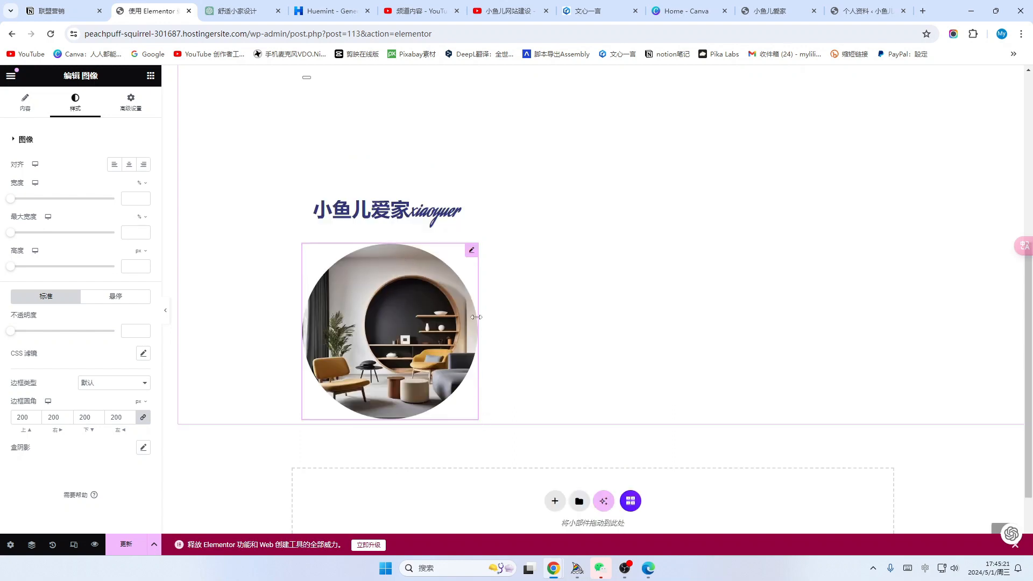
drag(477, 318, 476, 317)
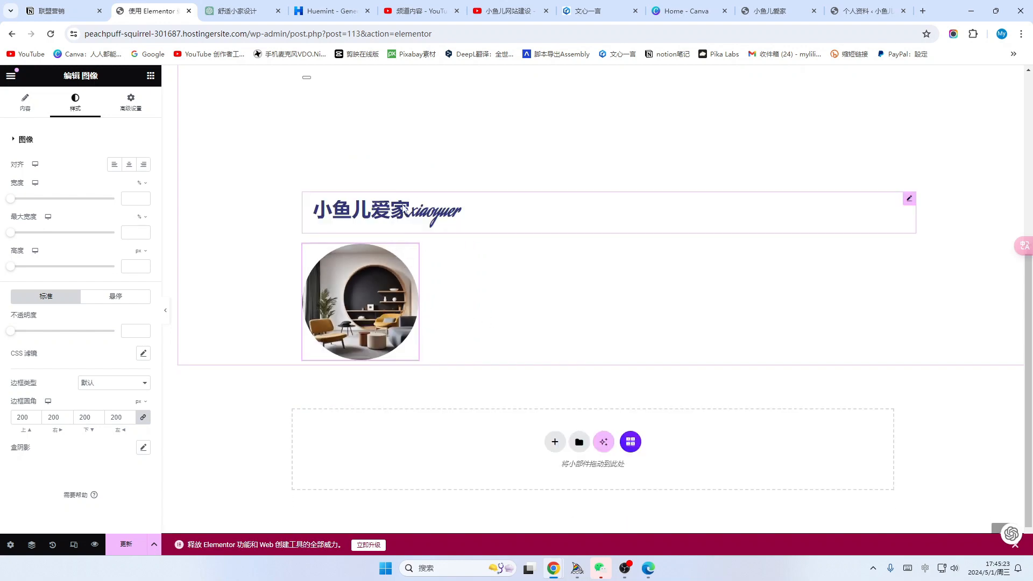
drag(419, 297, 487, 318)
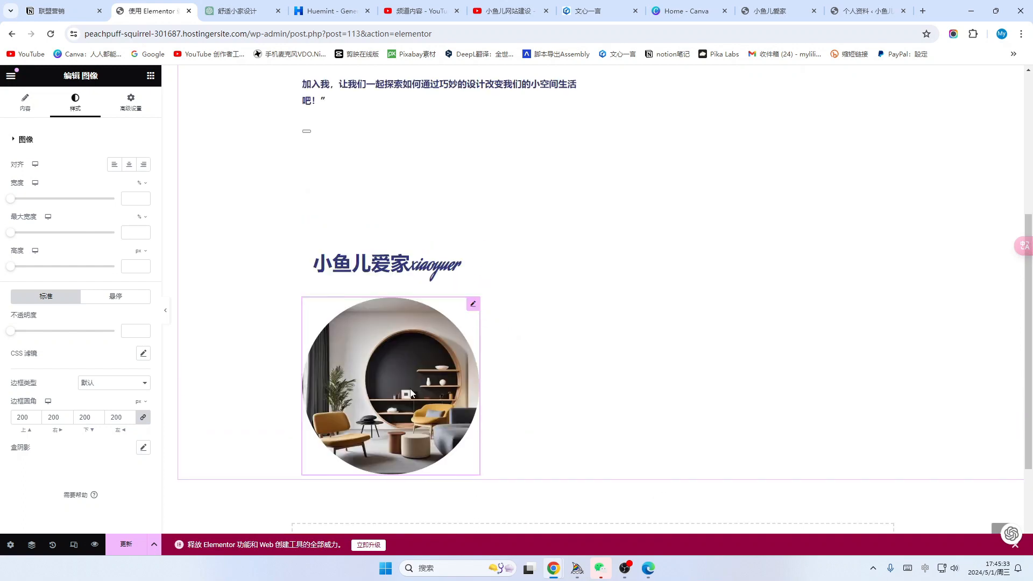
Step: Move the round image above the signature heading and remove the blank space at the end of the introduction text
drag(411, 393, 353, 187)
scroll(564, 403, down, 3)
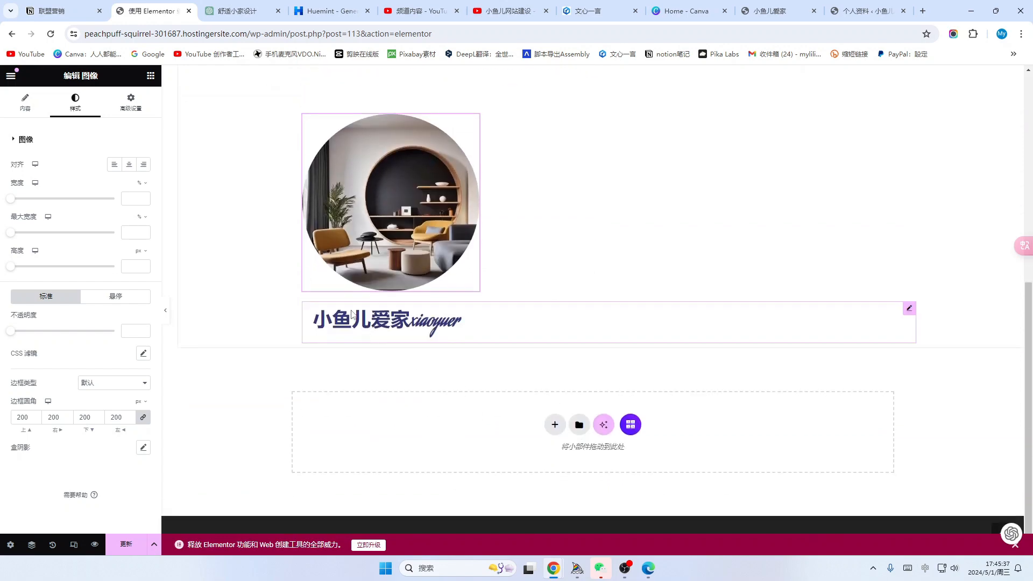
scroll(492, 233, up, 3)
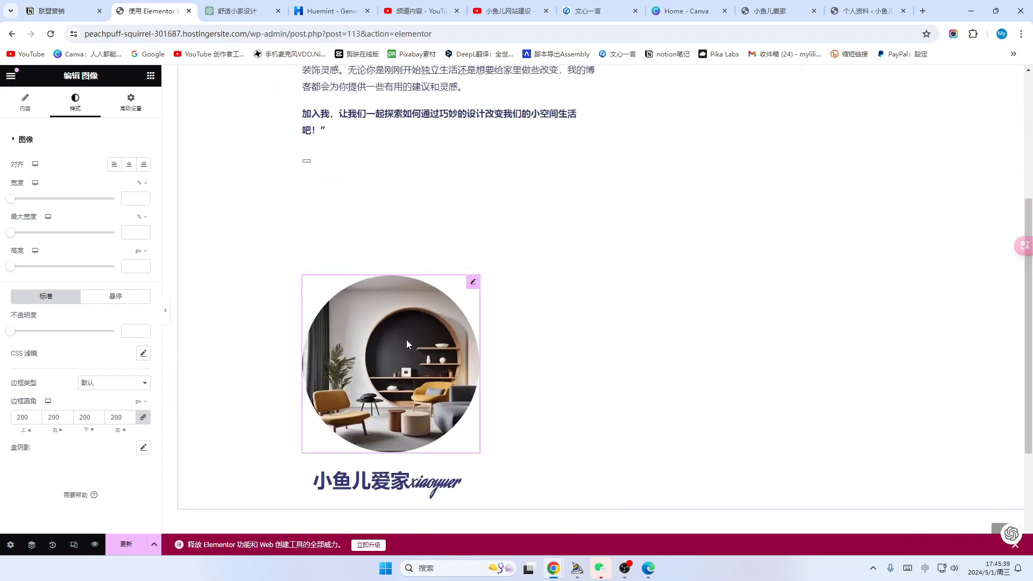
scroll(483, 348, up, 4)
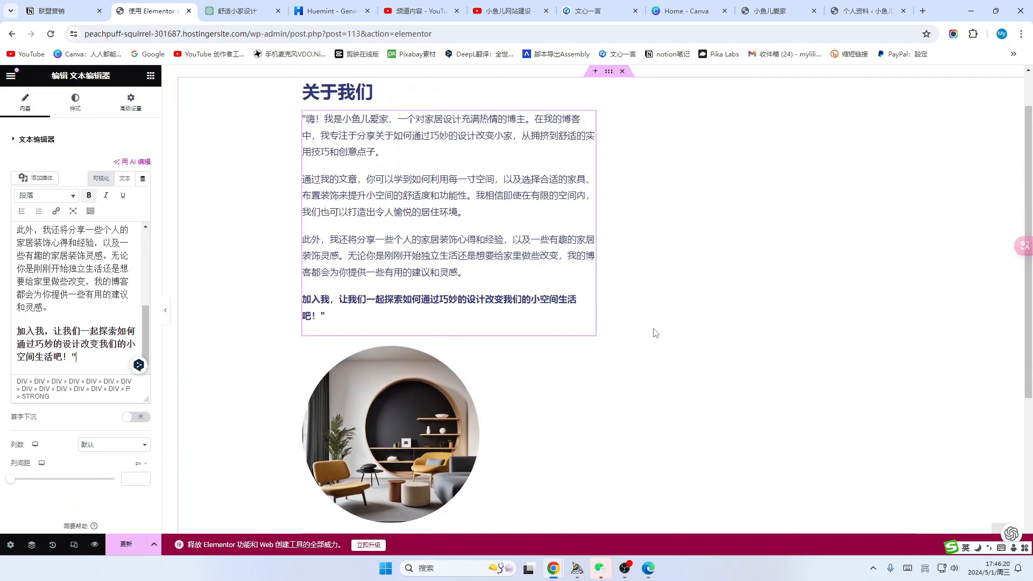
Step: Check the 关于我们 page layout from heading to signature and save the page update
scroll(655, 333, up, 1)
scroll(489, 305, down, 3)
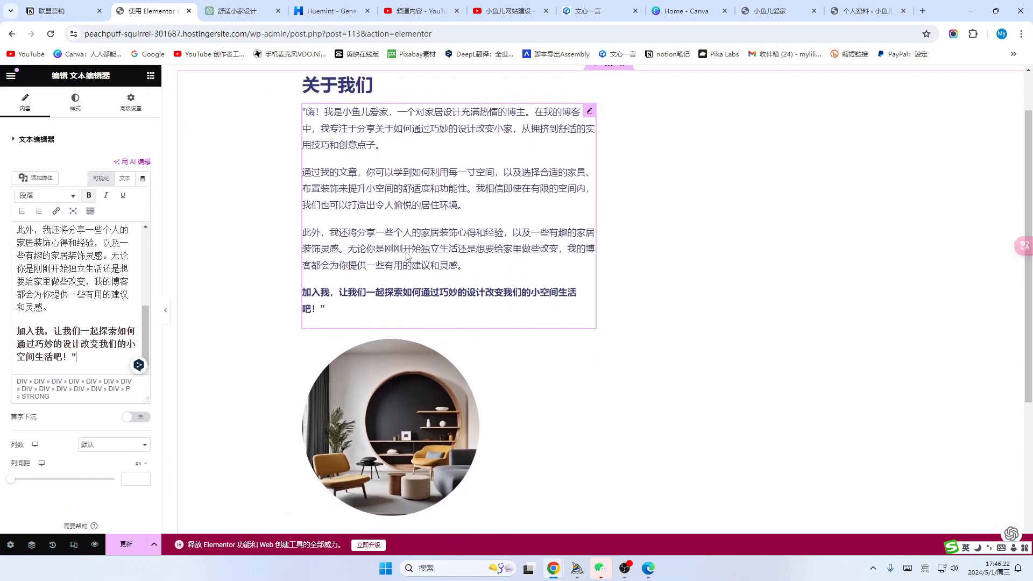
scroll(493, 318, down, 3)
scroll(612, 321, up, 5)
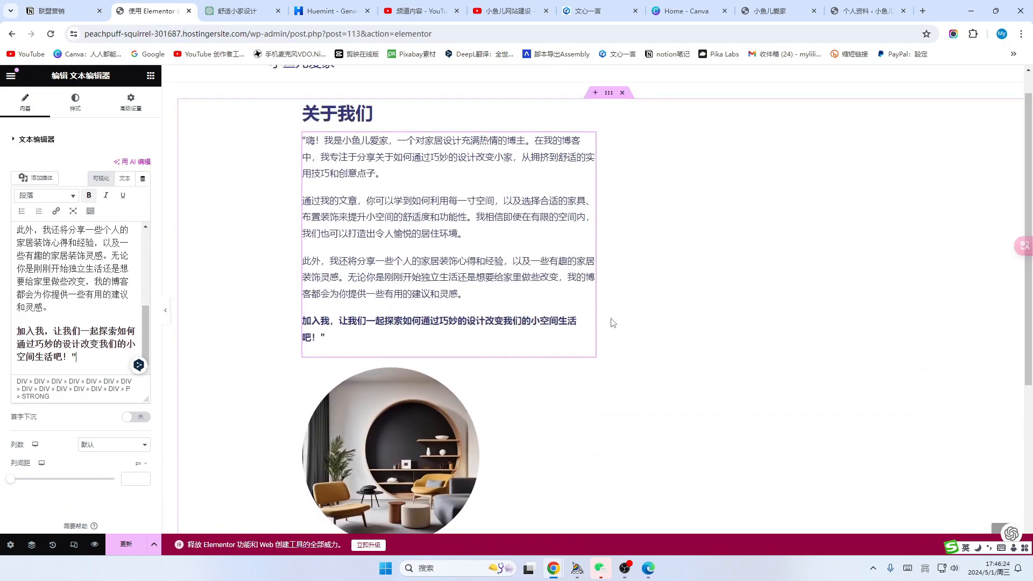
scroll(611, 320, down, 4)
click(125, 544)
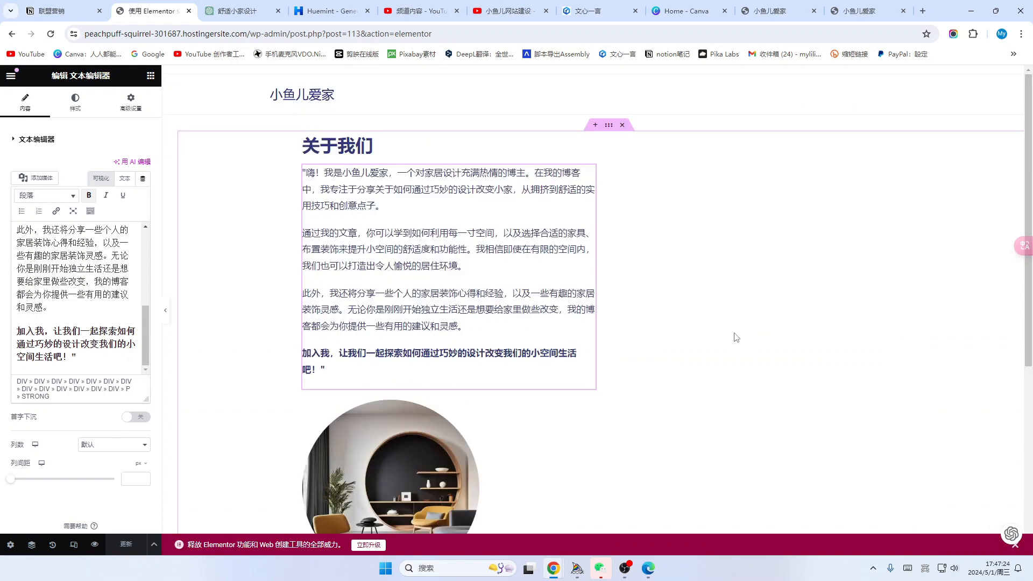
scroll(735, 337, down, 3)
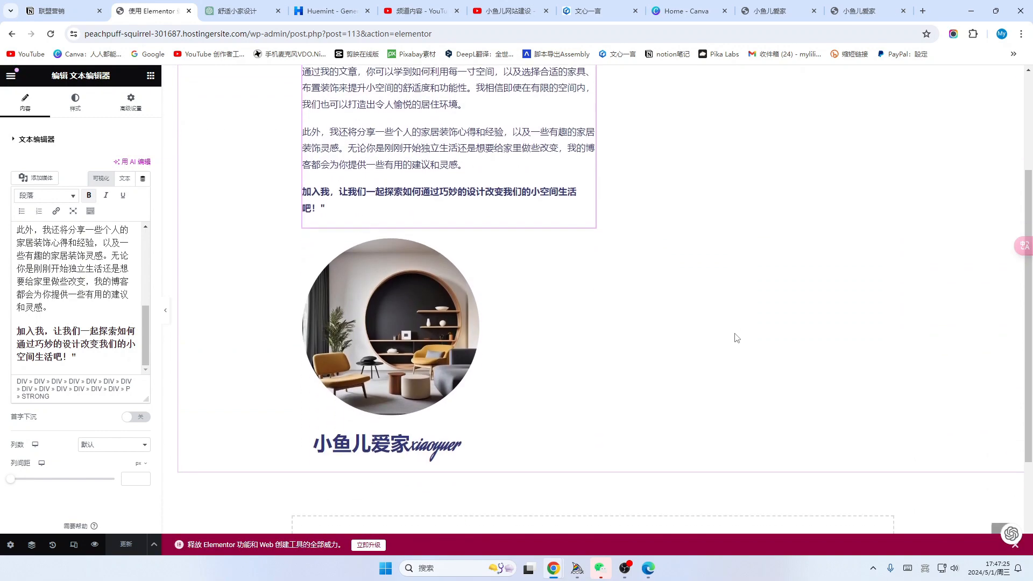
scroll(735, 337, up, 3)
Step: Switch to YouTube and look through the videos on the 小鱼儿网站建设 channel's home page
click(508, 10)
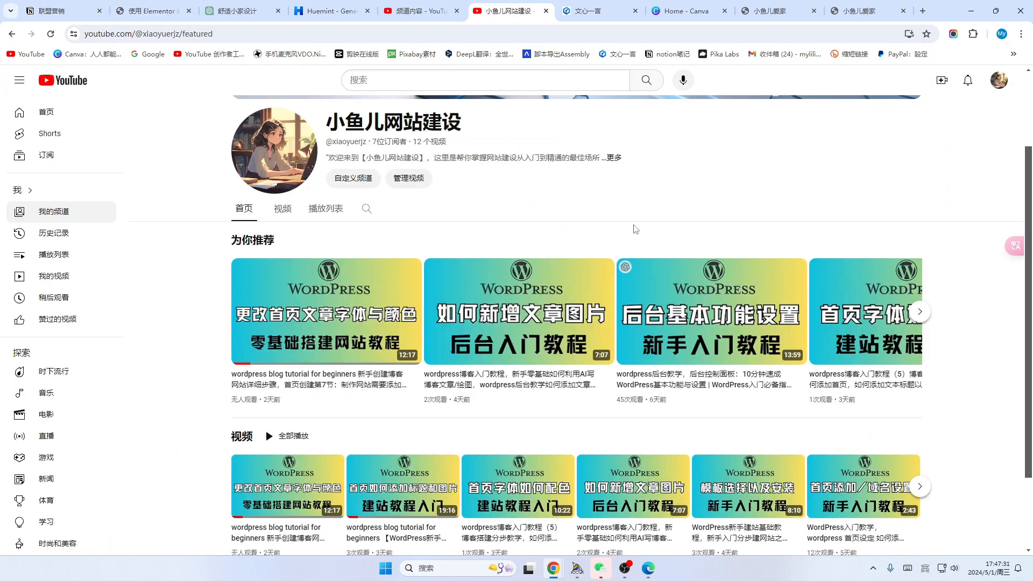
scroll(953, 285, down, 1)
scroll(962, 304, up, 2)
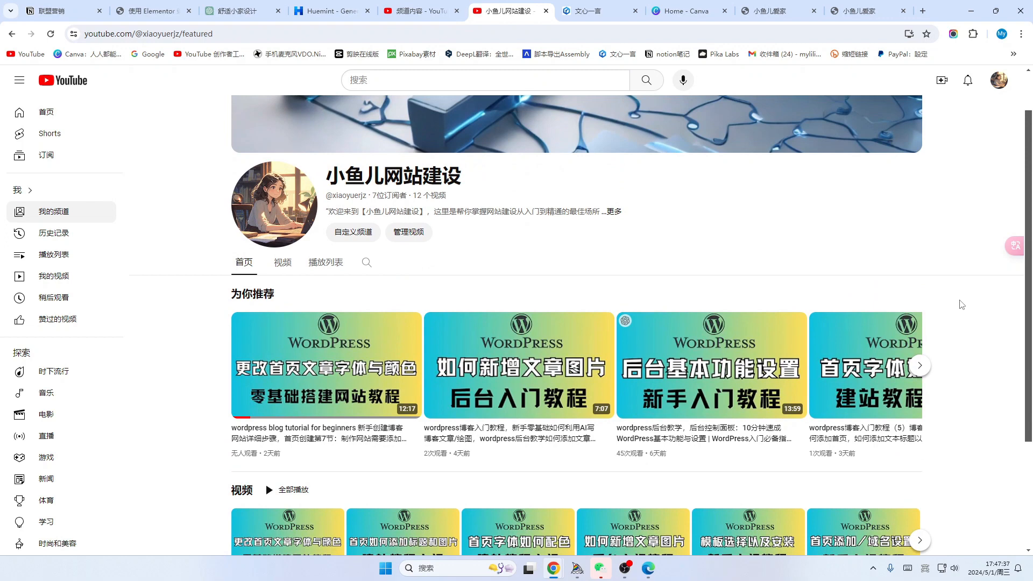
scroll(962, 304, down, 2)
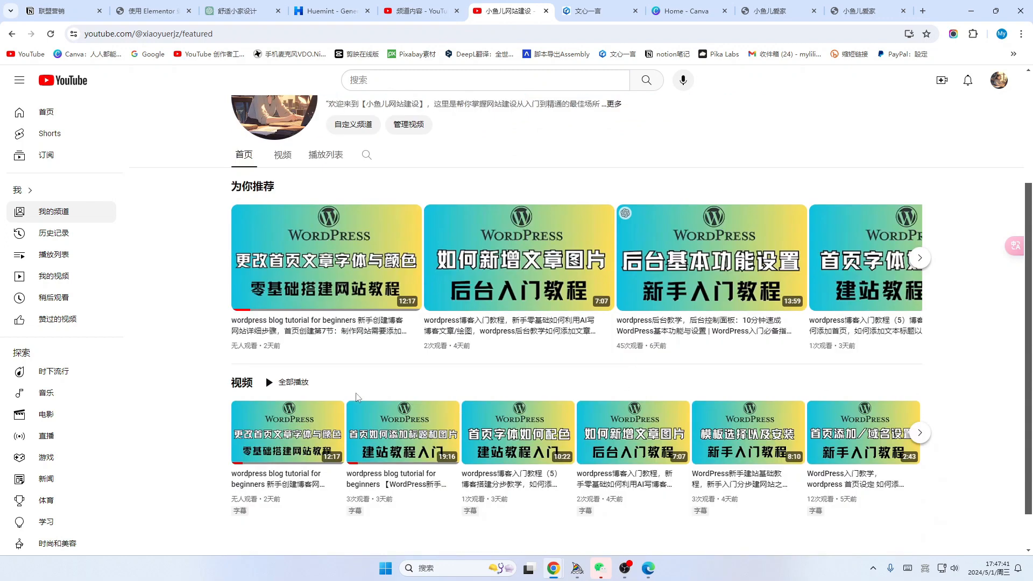
scroll(575, 390, up, 1)
scroll(707, 484, down, 1)
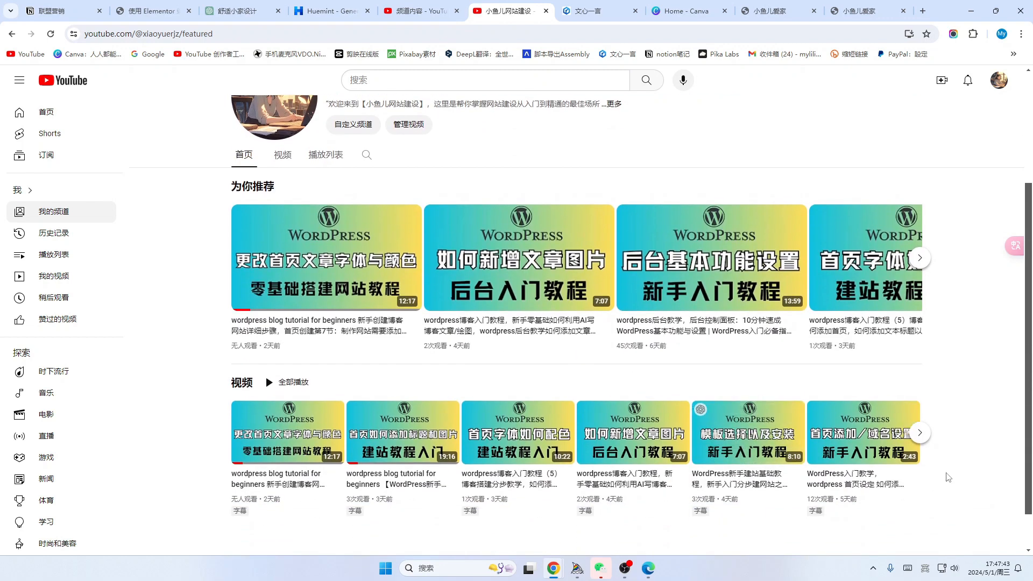